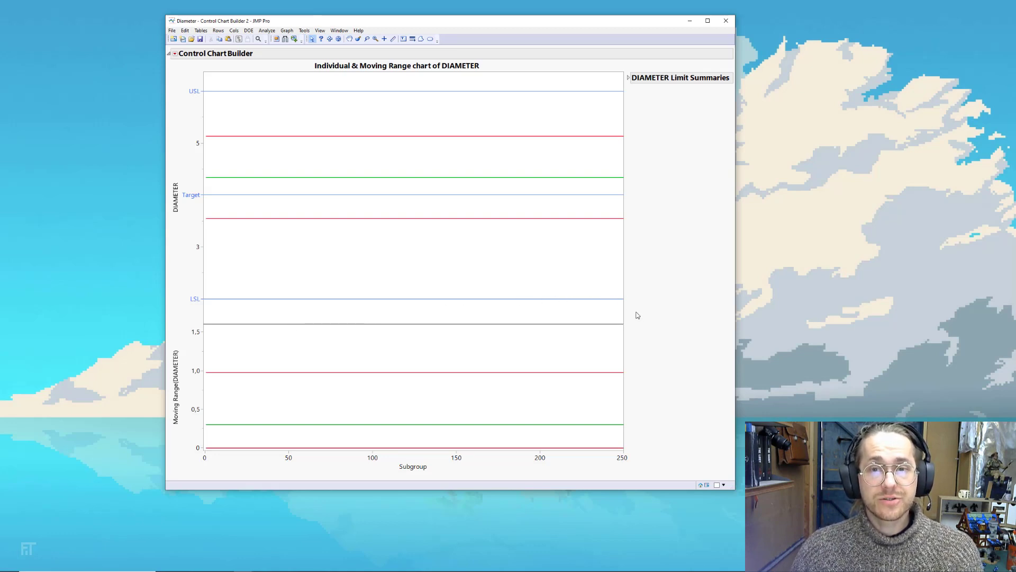
Annotate the Individuals chart and its Target line, then clear the marks
mouse_move(637, 315)
mouse_down()
mouse_move(631, 84)
mouse_move(427, 65)
mouse_move(230, 73)
mouse_move(197, 140)
mouse_move(194, 303)
mouse_move(354, 322)
mouse_move(680, 311)
mouse_move(200, 314)
mouse_move(189, 460)
mouse_move(486, 465)
mouse_move(643, 413)
mouse_move(641, 294)
mouse_move(637, 323)
mouse_up()
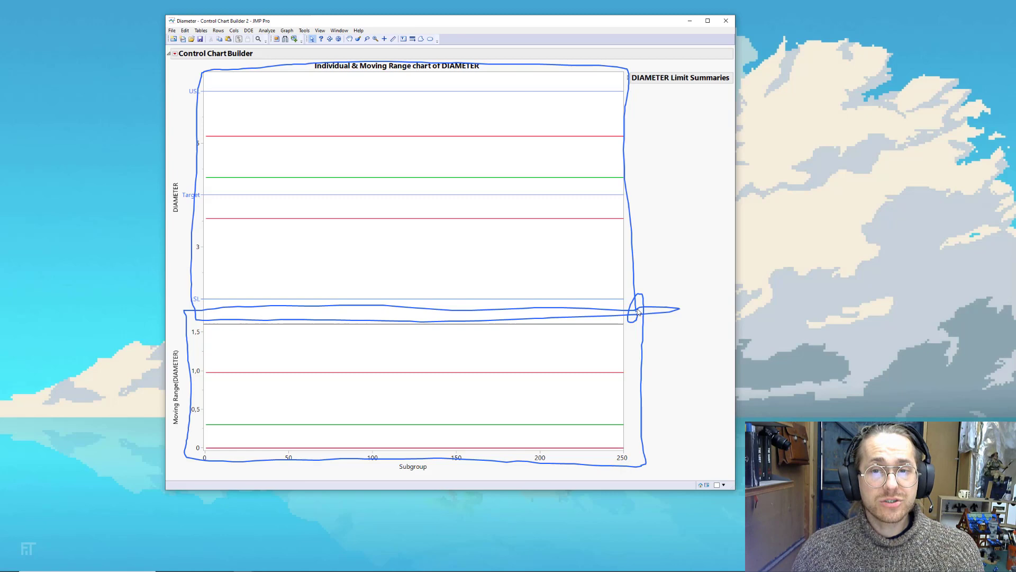
key(Escape)
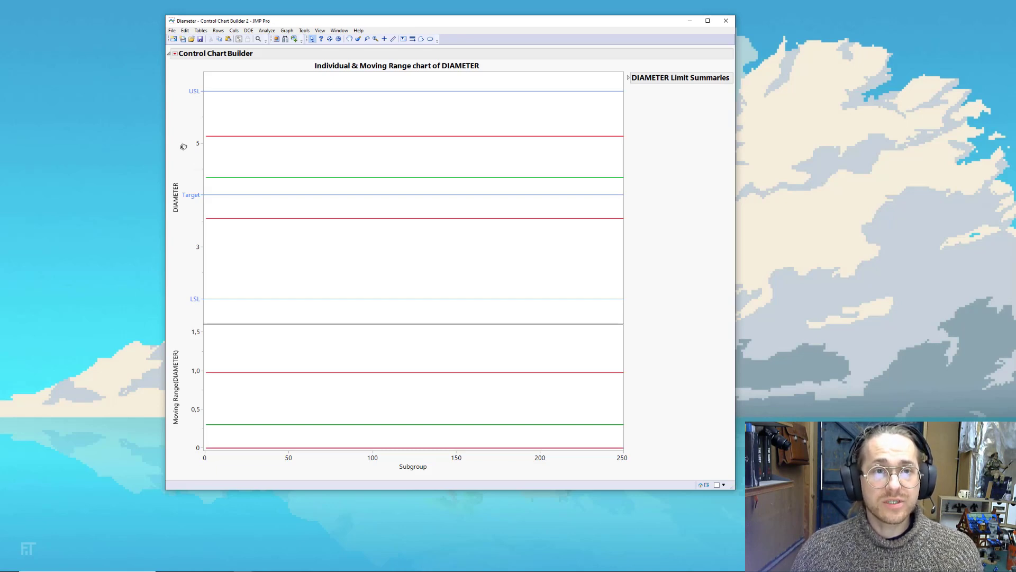
mouse_move(175, 130)
mouse_down()
mouse_move(603, 127)
mouse_move(592, 113)
mouse_move(475, 103)
mouse_move(346, 105)
mouse_move(263, 124)
mouse_move(338, 139)
mouse_move(581, 129)
mouse_up()
key(e)
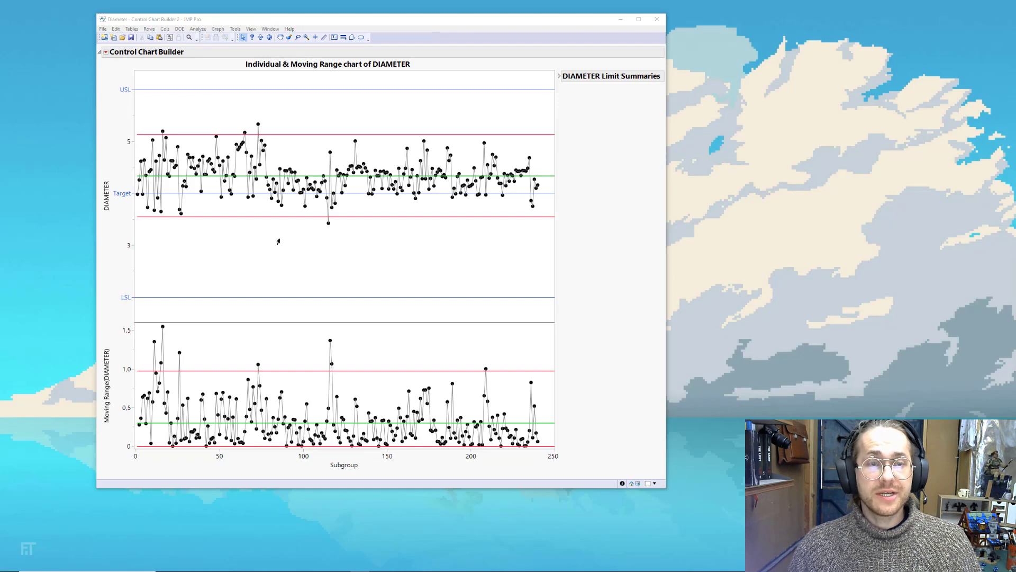
Highlight the highest, lowest and largest-moving-range DIAMETER points, then deselect them
click(258, 125)
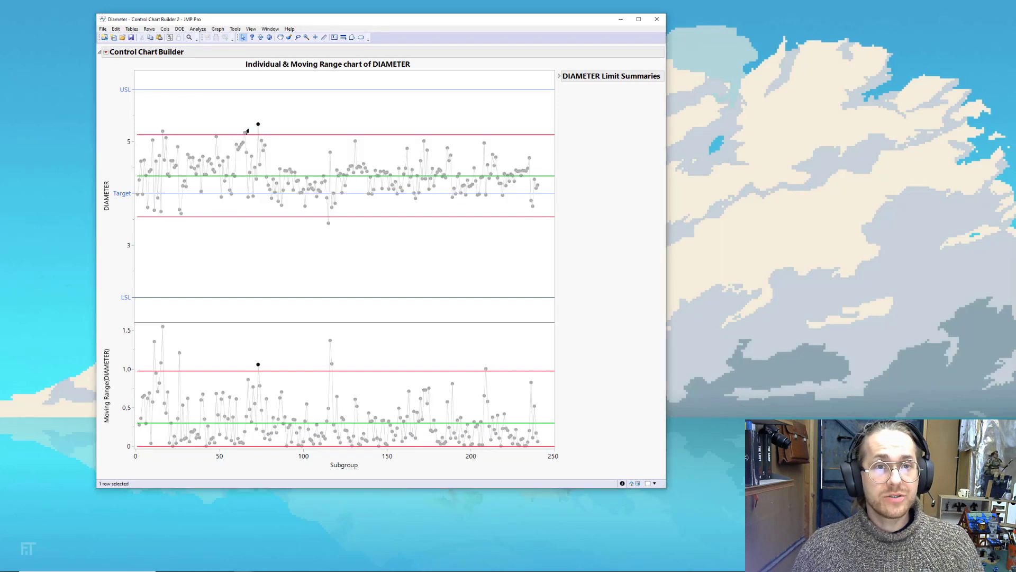
click(244, 133)
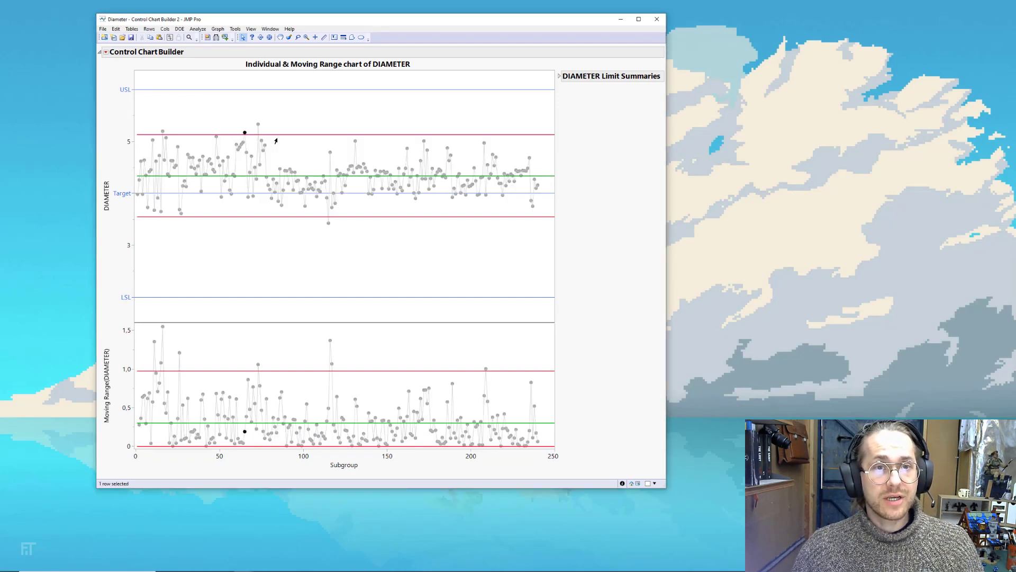
click(328, 223)
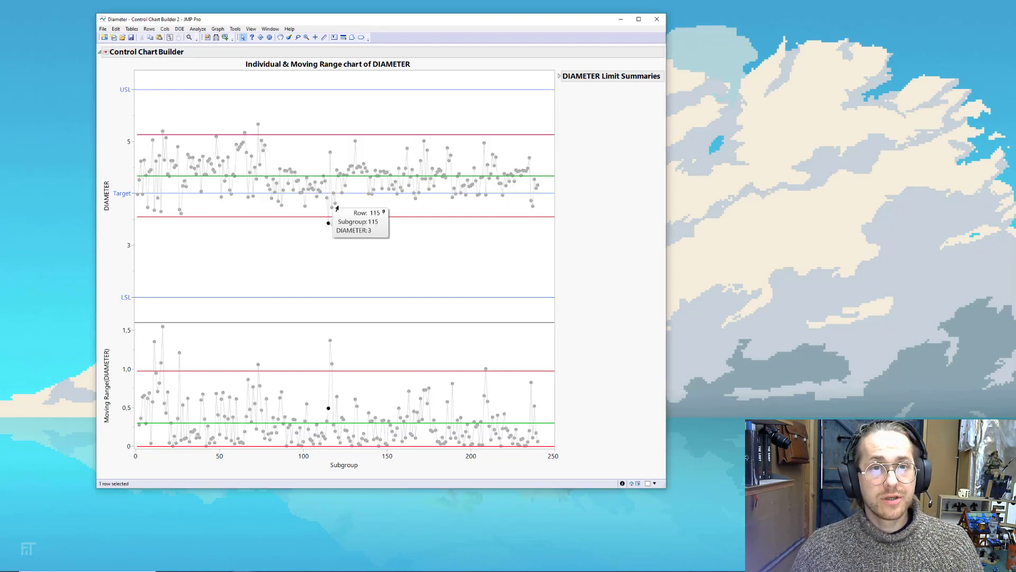
click(162, 130)
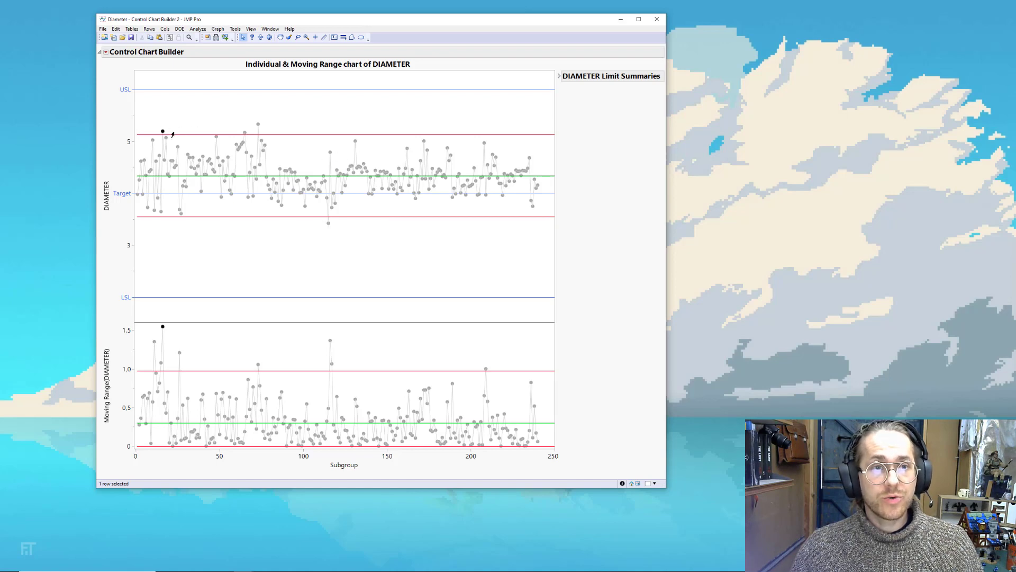
ctrl+click(257, 125)
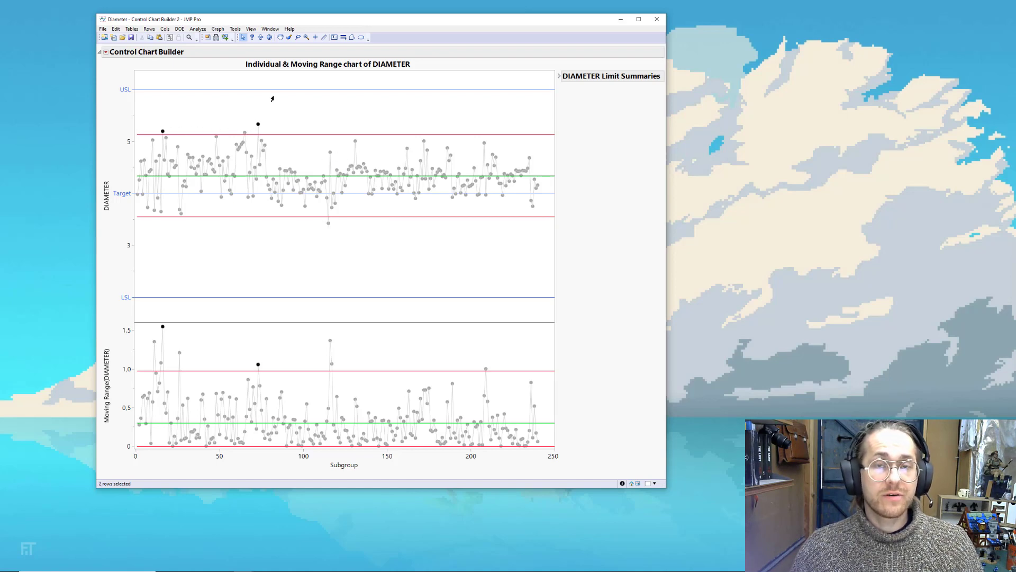
click(303, 110)
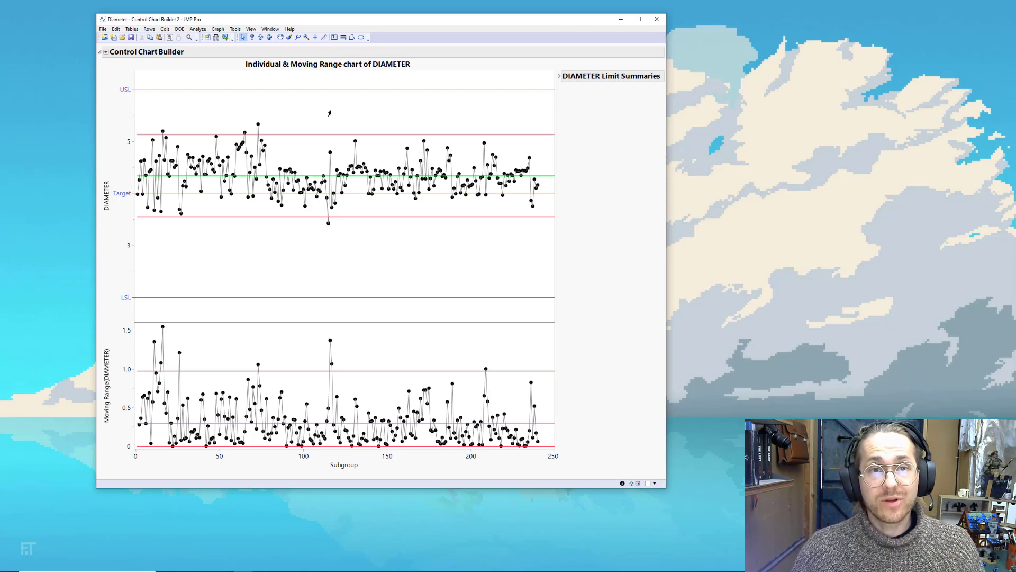
Shade the Individuals chart's limit zones in green, yellow and red
right_click(329, 113)
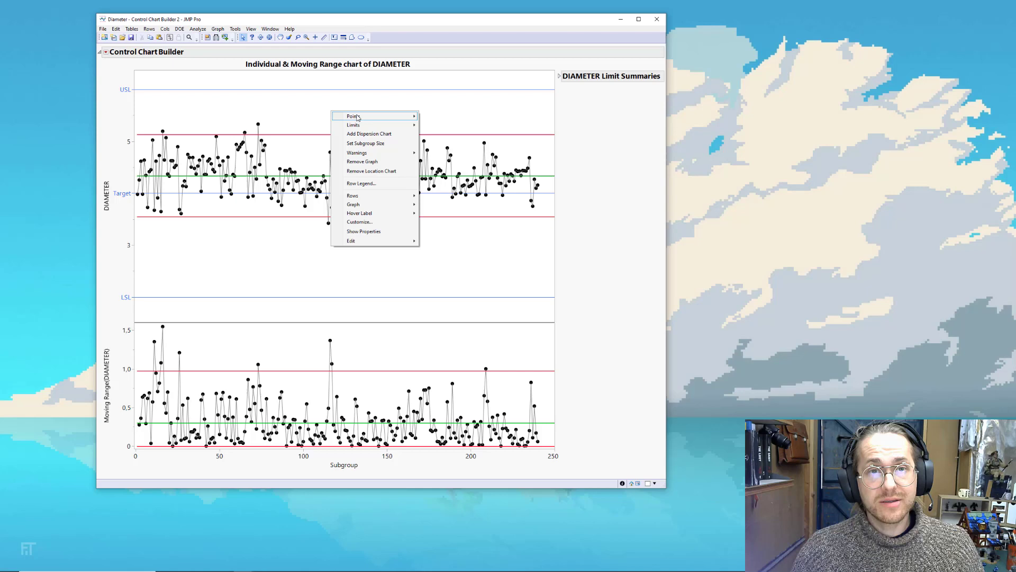
mouse_move(361, 119)
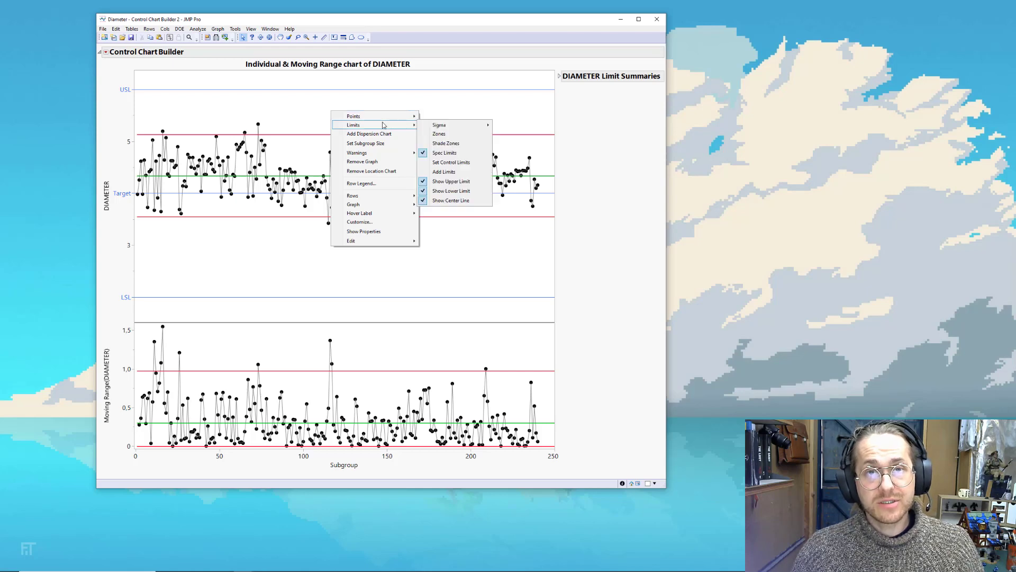
click(459, 144)
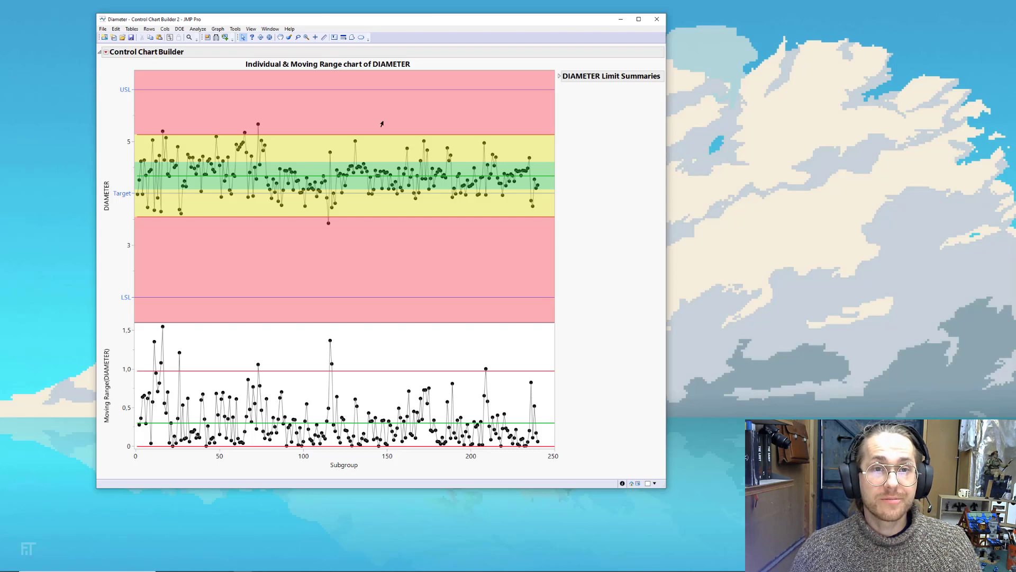
Mark the Moving Range chart, then select the extreme points around rows 26–27 and clear them
mouse_move(591, 328)
mouse_down()
mouse_move(487, 303)
mouse_move(192, 304)
mouse_move(149, 315)
mouse_move(120, 344)
mouse_move(117, 440)
mouse_move(176, 459)
mouse_move(532, 463)
mouse_move(562, 450)
mouse_move(574, 407)
mouse_move(570, 327)
mouse_up()
key(Escape)
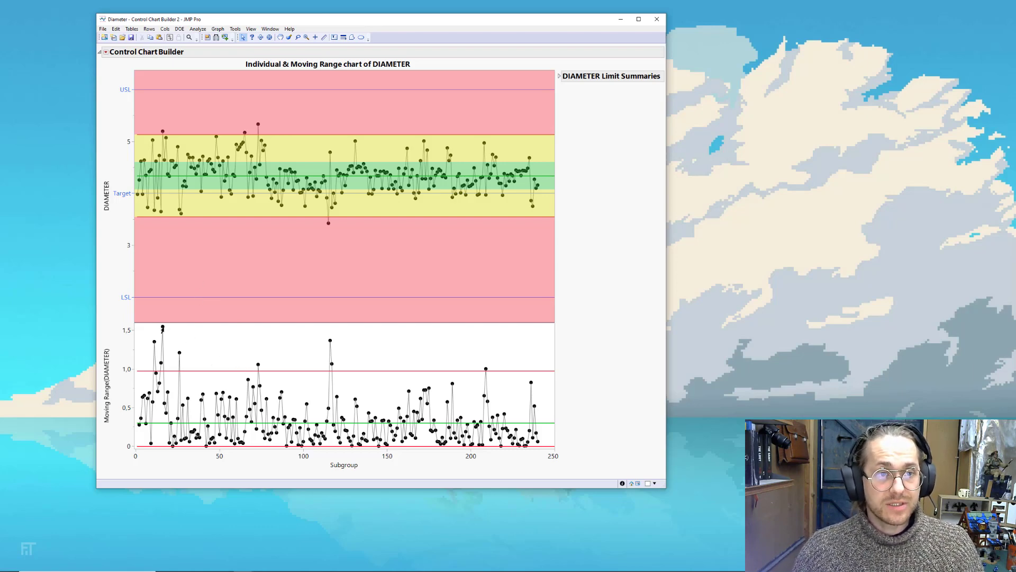
click(180, 351)
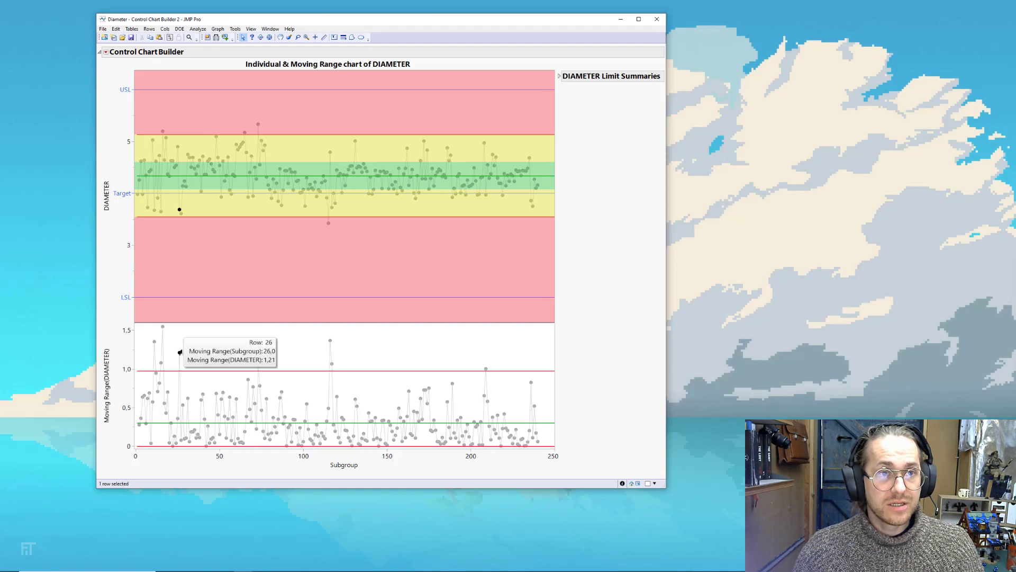
click(177, 148)
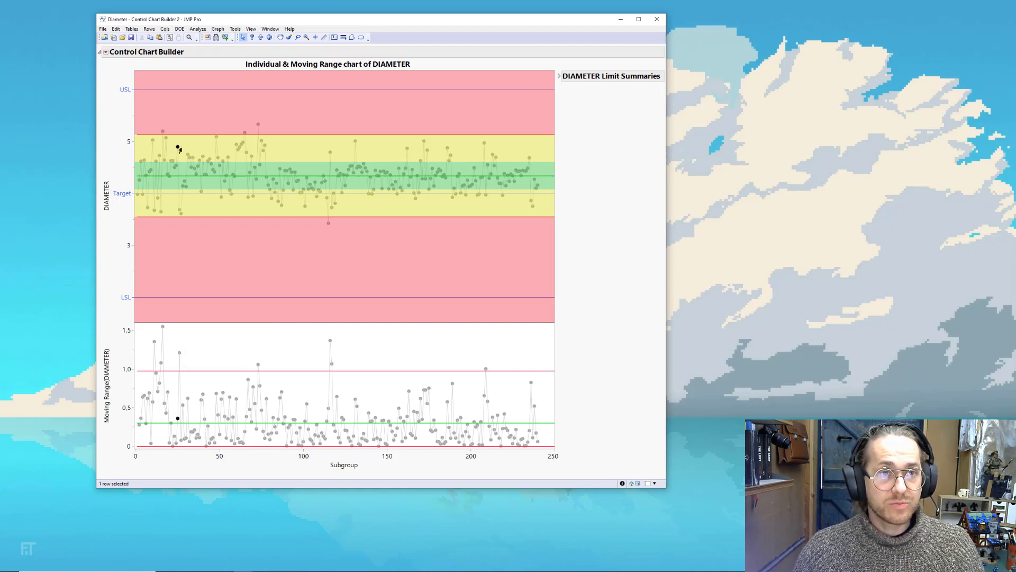
click(179, 211)
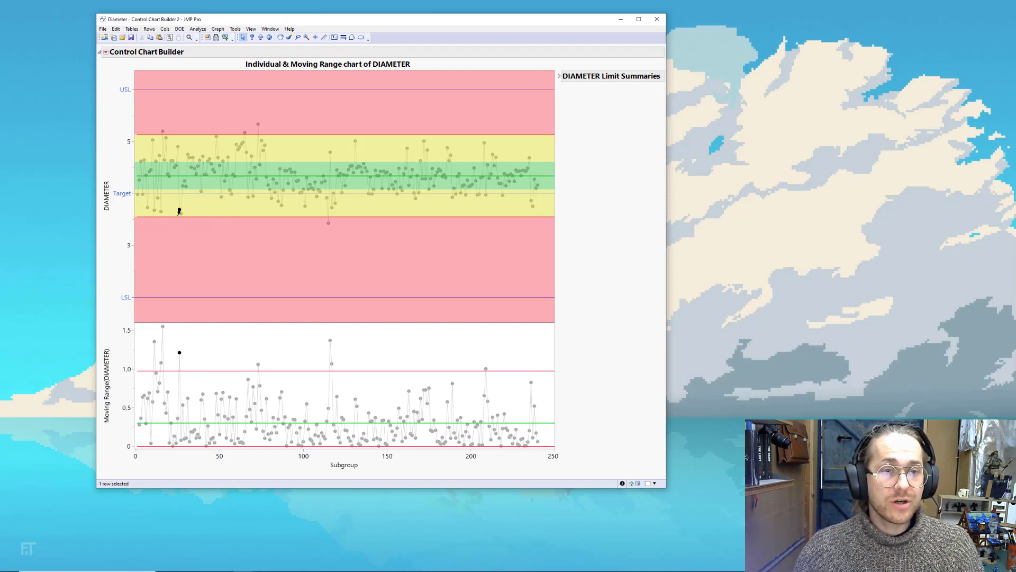
mouse_move(182, 212)
click(179, 374)
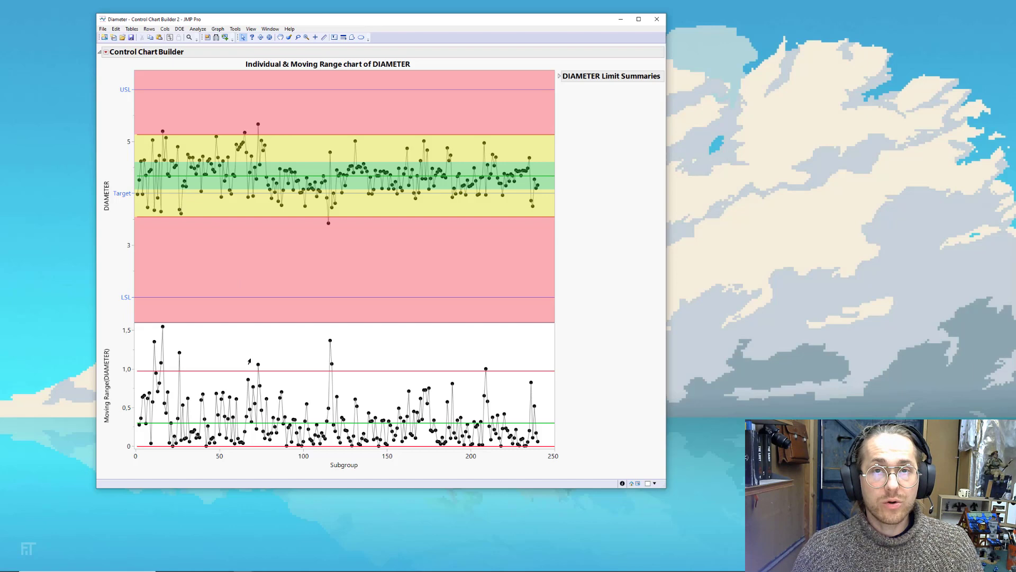
Select the large moving range near subgroup 116 with its rows 115 and 116
click(178, 353)
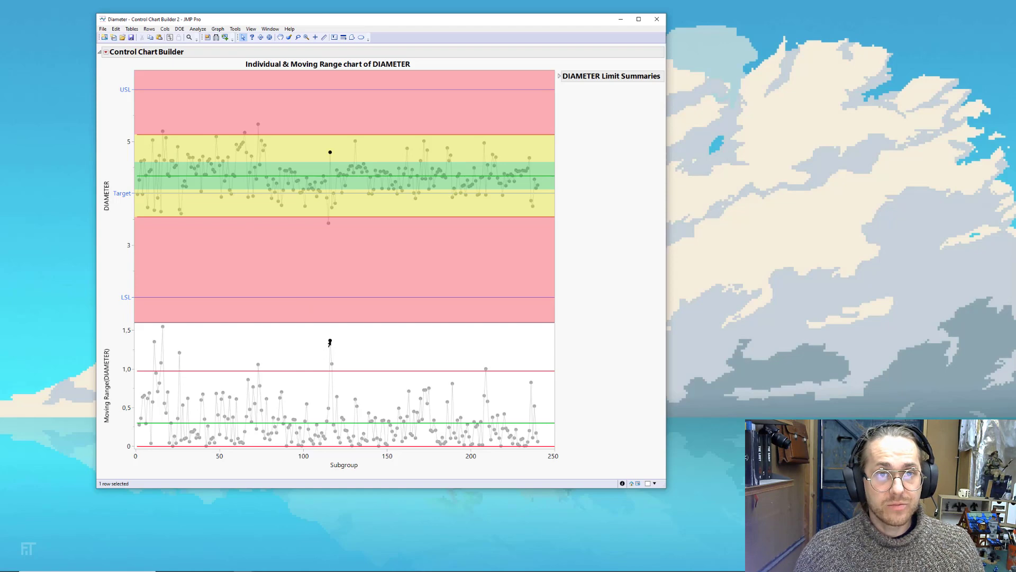
click(327, 224)
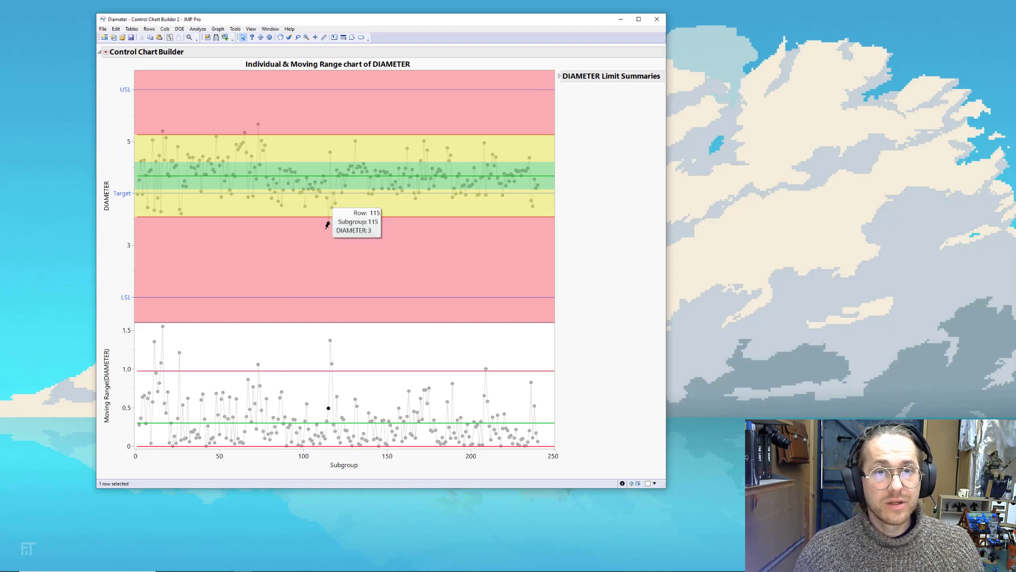
click(330, 153)
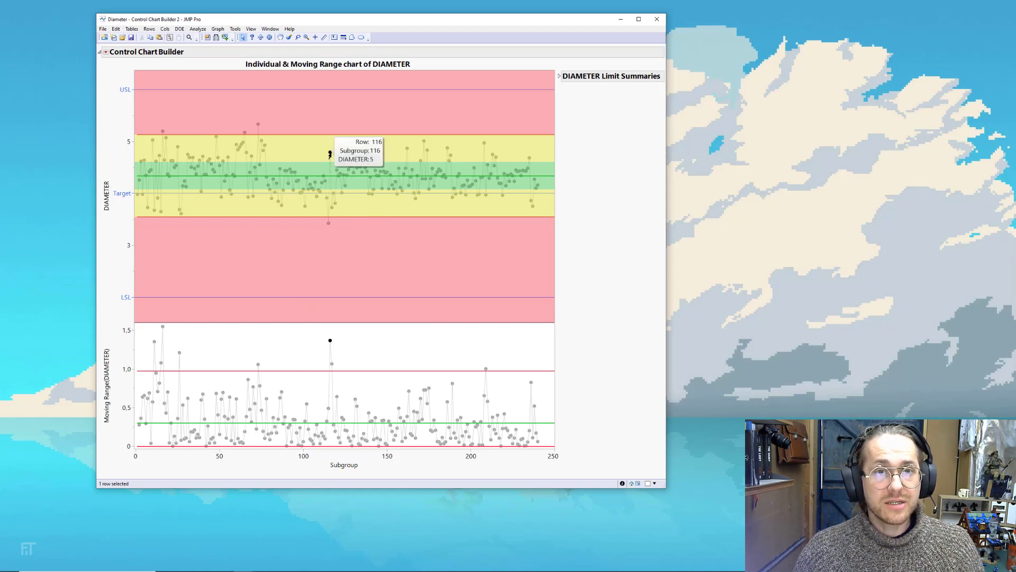
mouse_move(595, 346)
mouse_down()
mouse_move(311, 314)
mouse_move(154, 323)
mouse_move(234, 354)
mouse_move(399, 373)
mouse_up()
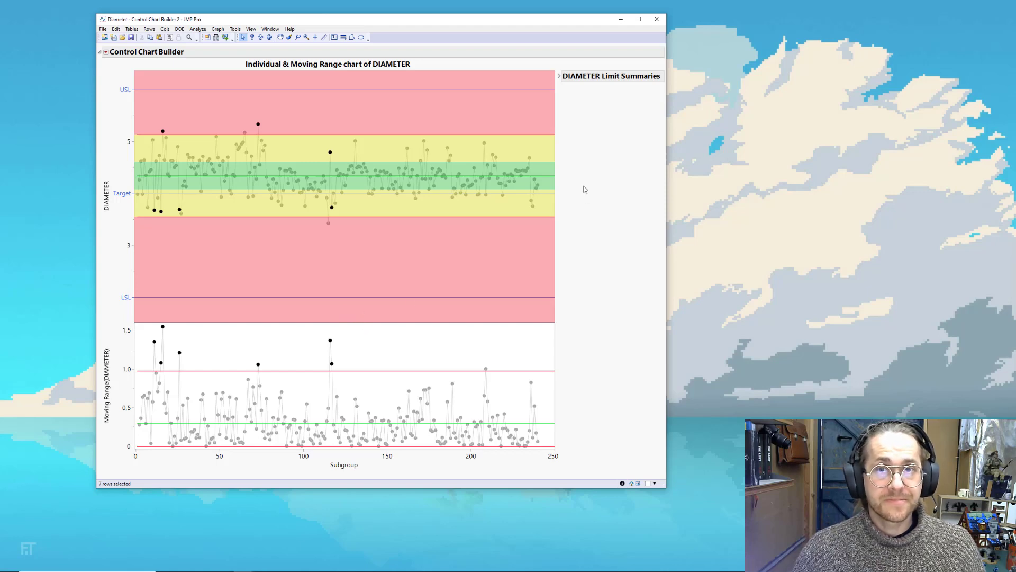
Expand DIAMETER Limit Summaries (LCL 3.54, average 4.34, UCL 5.13), collapse capability, and circle the limits
click(560, 77)
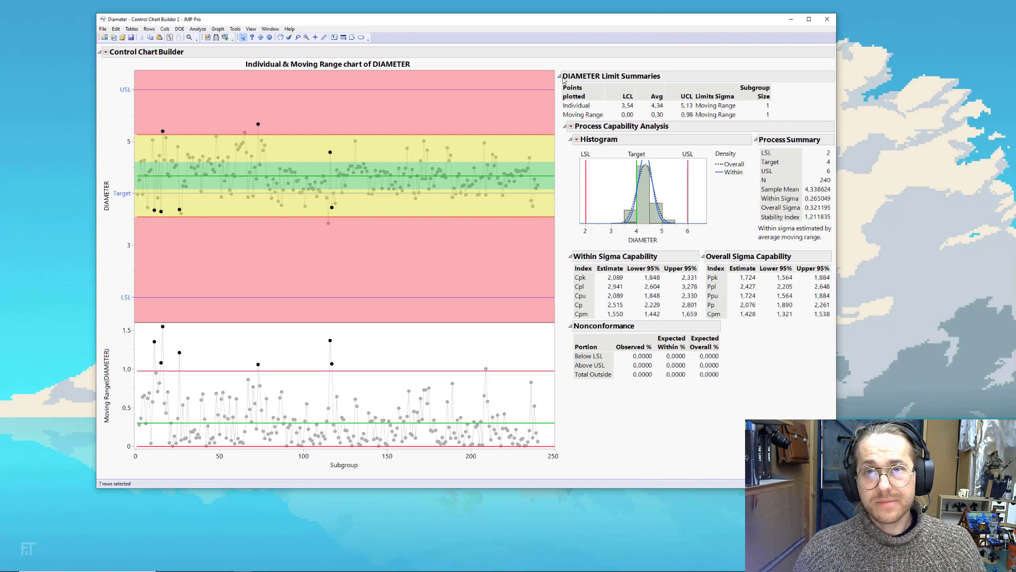
click(565, 126)
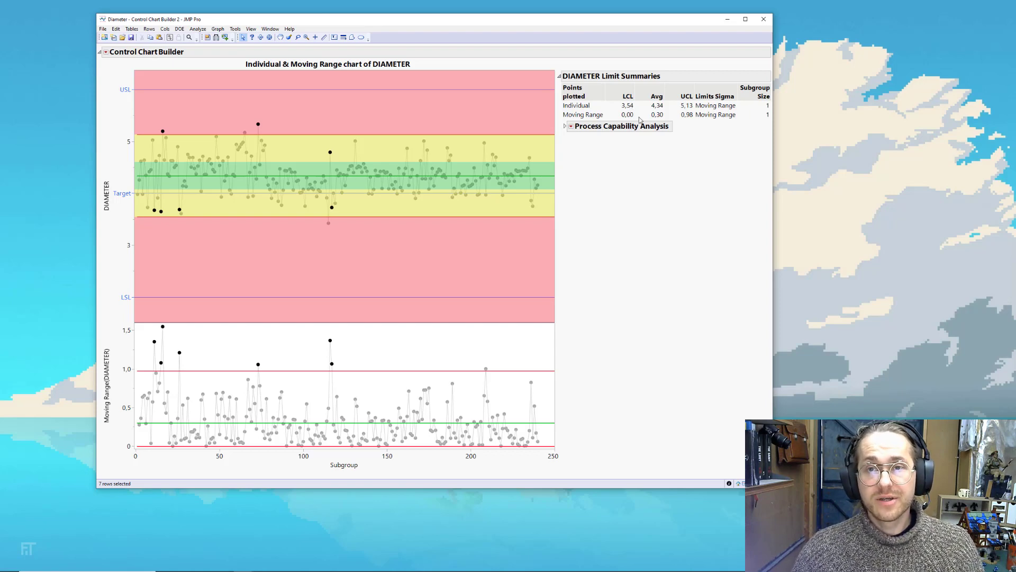
mouse_move(614, 151)
mouse_down()
mouse_move(668, 154)
mouse_move(728, 113)
mouse_move(669, 86)
mouse_move(606, 102)
mouse_move(621, 123)
mouse_move(675, 137)
mouse_up()
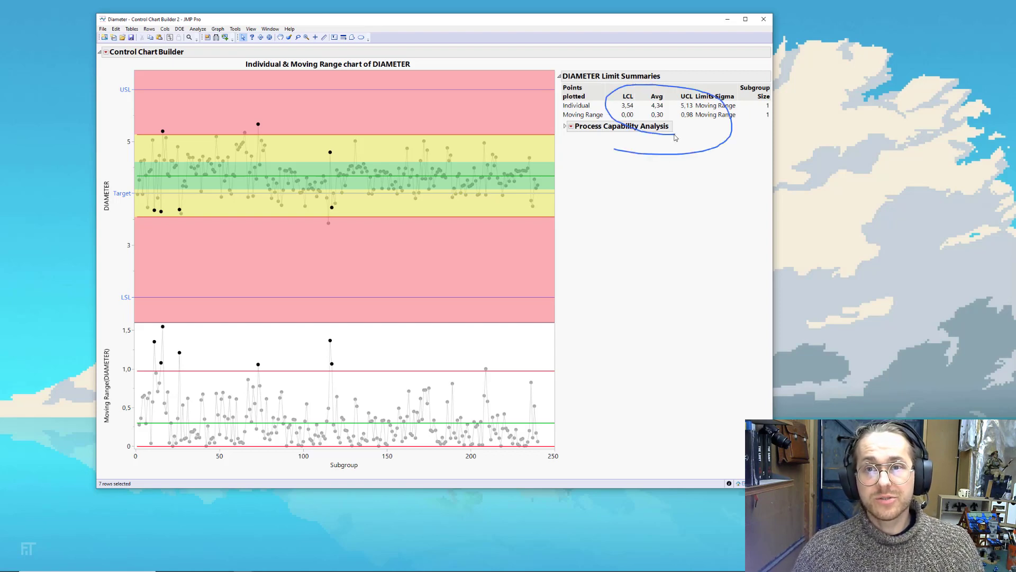
Expand Process Capability Analysis and circle its histogram, then clear the annotation and selection
click(564, 127)
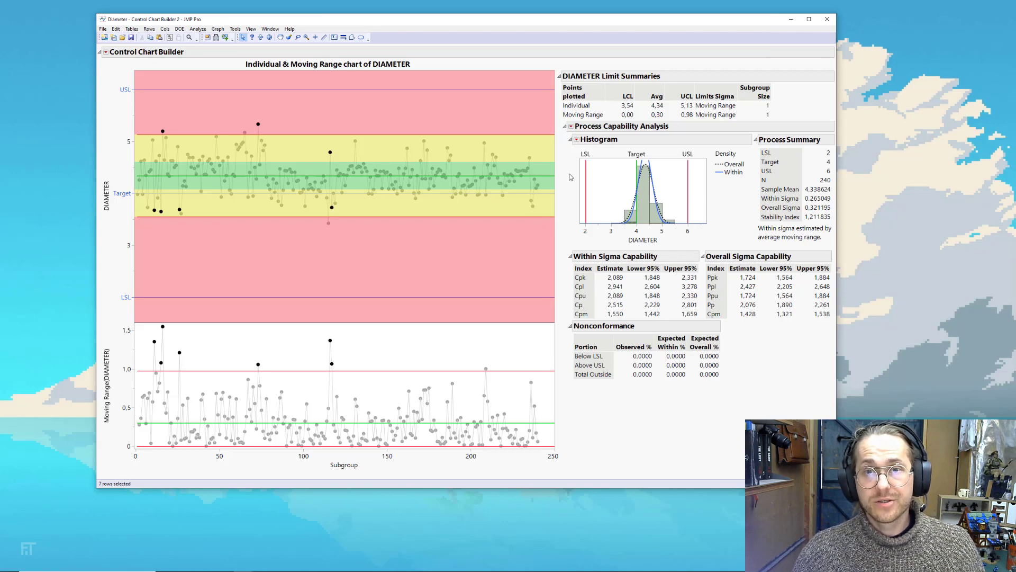
mouse_move(569, 173)
mouse_down()
mouse_move(585, 245)
mouse_move(702, 239)
mouse_move(708, 153)
mouse_move(614, 146)
mouse_move(575, 165)
mouse_move(571, 180)
mouse_move(569, 159)
mouse_up()
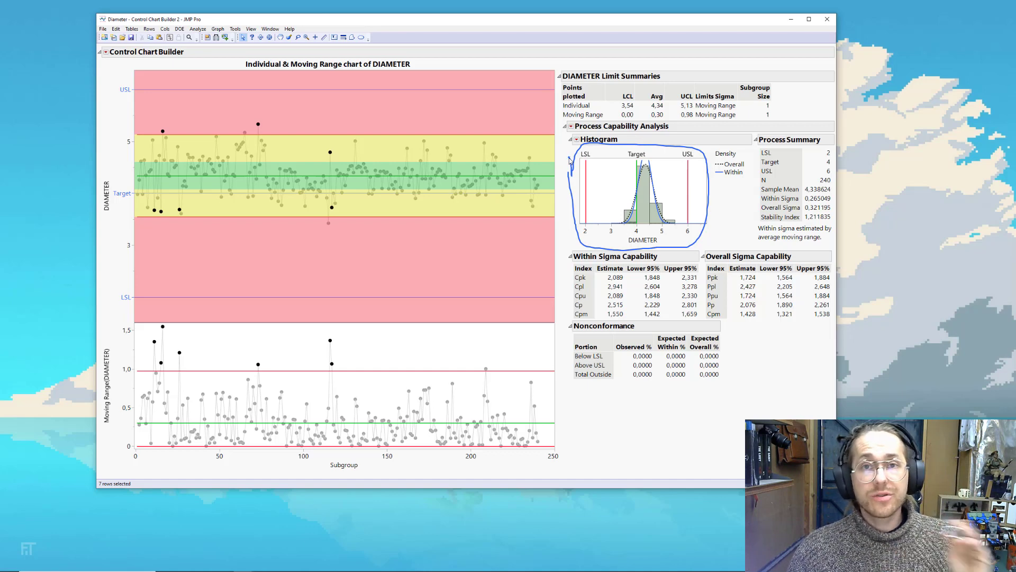
key(Escape)
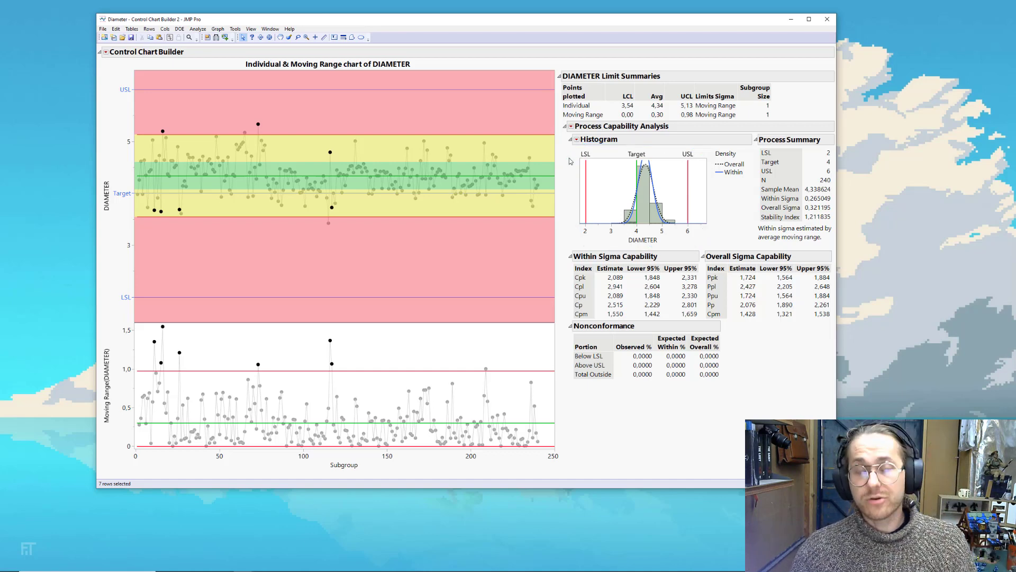
click(543, 150)
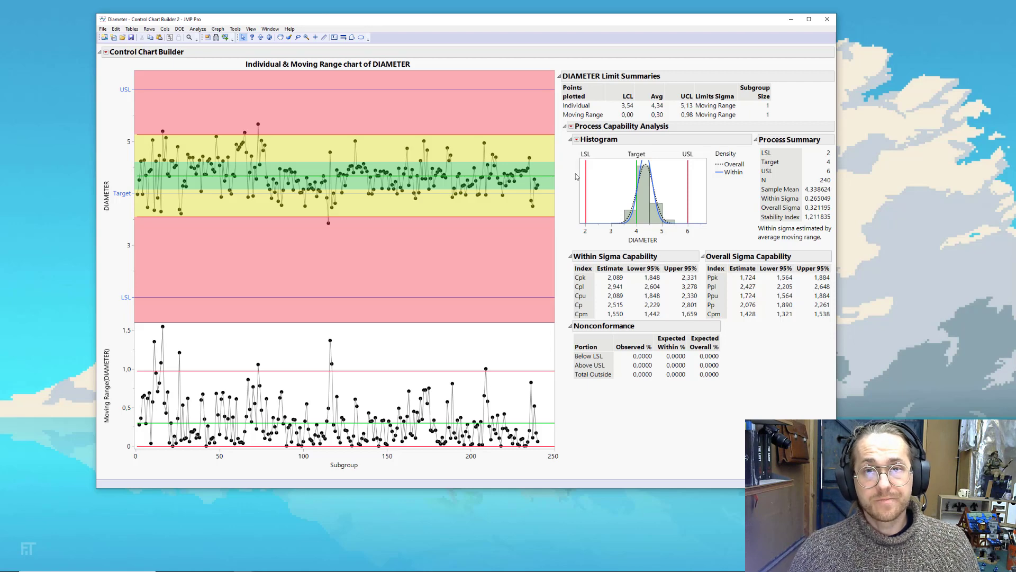
Mark the capability tables and bracket the chart's yellow zone in blue
mouse_move(565, 241)
mouse_down()
mouse_move(567, 332)
mouse_move(584, 342)
mouse_move(779, 327)
mouse_move(809, 306)
mouse_move(820, 270)
mouse_move(786, 244)
mouse_move(569, 246)
mouse_up()
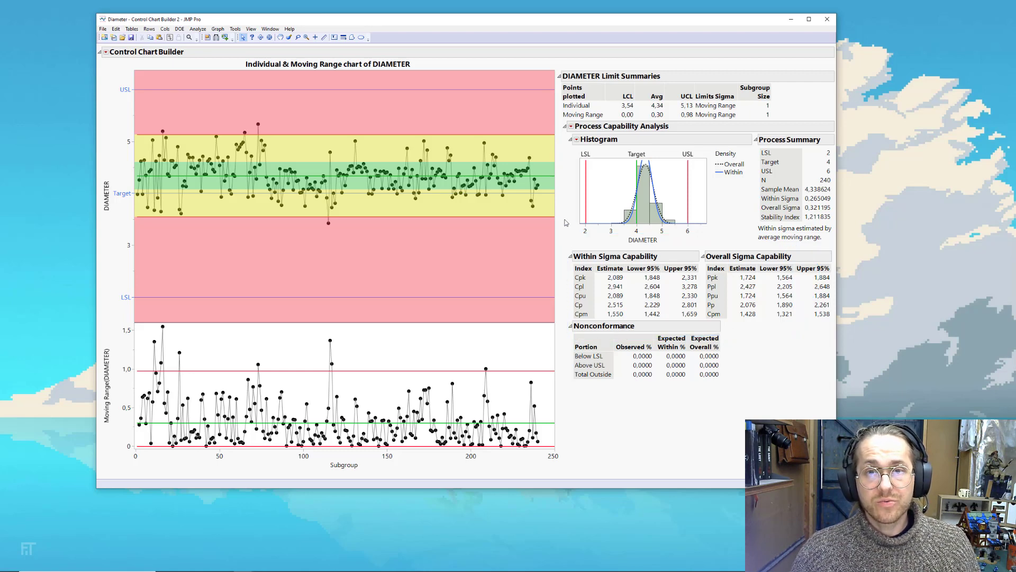
mouse_move(569, 217)
mouse_down()
mouse_move(557, 219)
mouse_move(558, 136)
mouse_up()
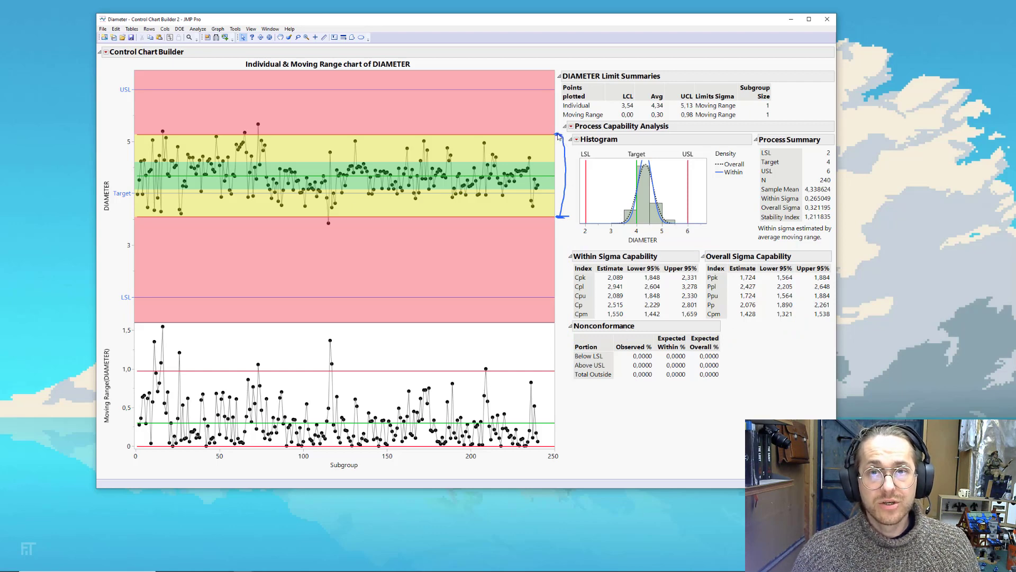
mouse_move(559, 136)
mouse_down()
mouse_move(559, 96)
mouse_move(547, 92)
mouse_move(558, 94)
mouse_move(560, 297)
mouse_up()
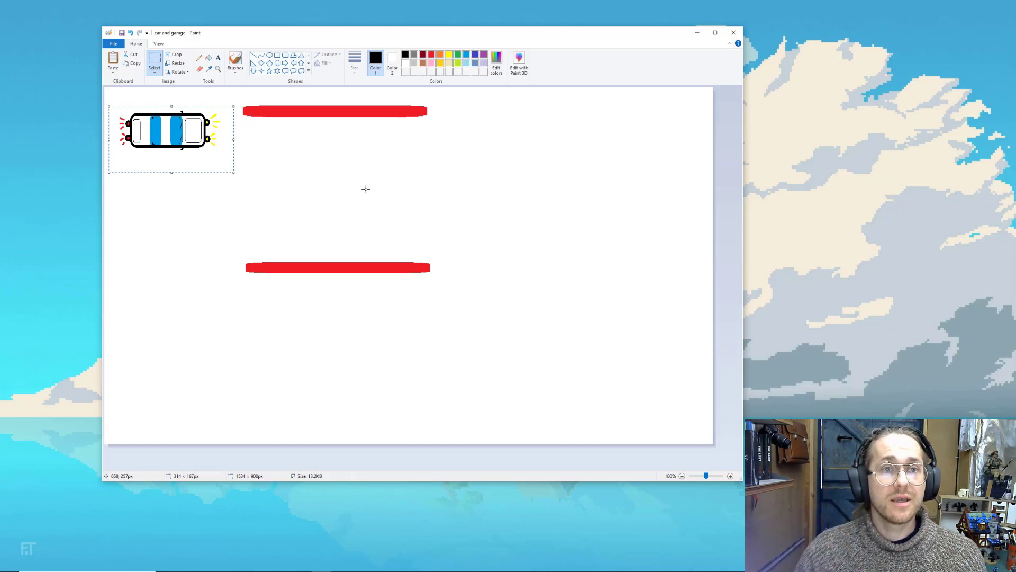
Pencil-write Pp = (USL − LSL)/P = G/C beside the upper red bar
click(199, 57)
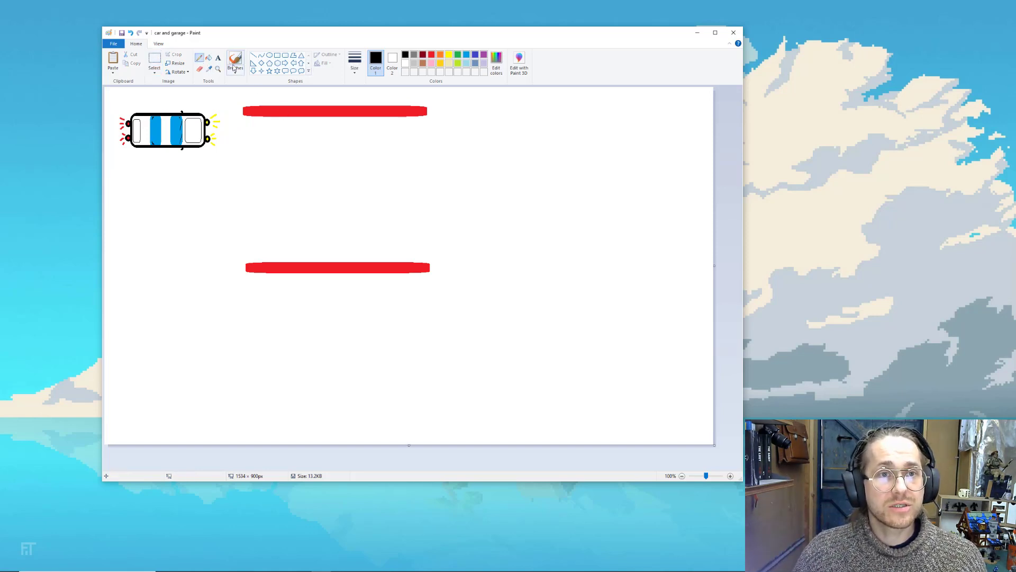
mouse_move(450, 101)
mouse_down()
mouse_move(452, 132)
mouse_move(460, 106)
mouse_move(459, 138)
mouse_move(480, 116)
mouse_move(487, 124)
mouse_move(503, 115)
mouse_move(508, 98)
mouse_up()
mouse_move(515, 102)
mouse_down()
mouse_move(515, 112)
mouse_move(575, 109)
mouse_up()
drag(589, 96, 595, 106)
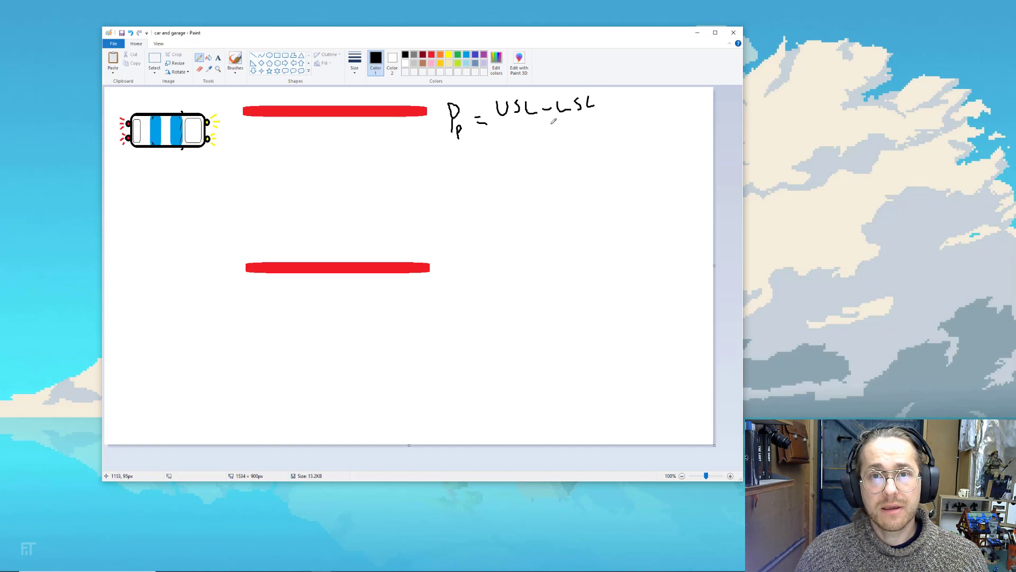
drag(502, 122, 592, 117)
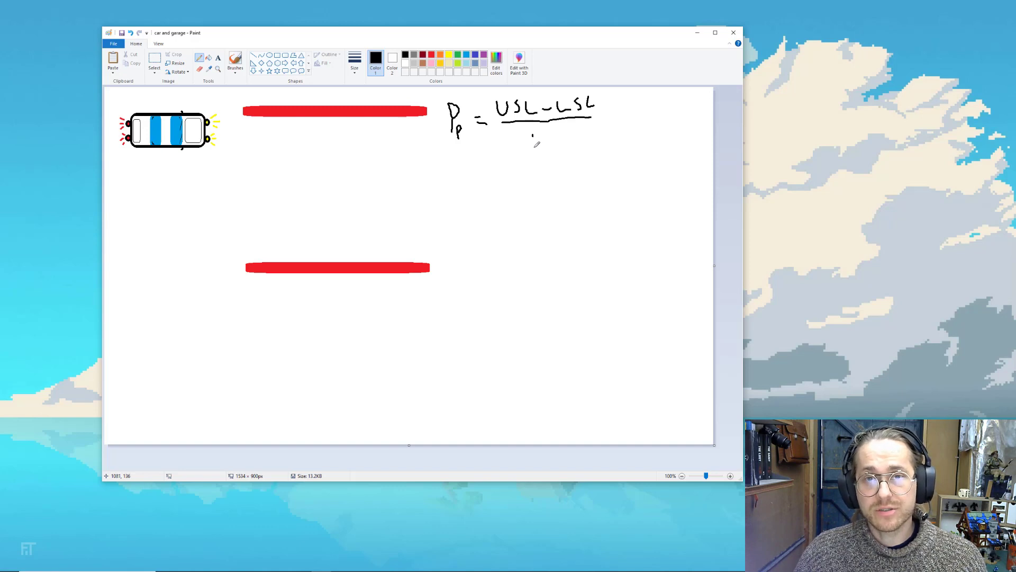
mouse_move(533, 130)
mouse_down()
mouse_move(534, 152)
mouse_move(539, 138)
mouse_up()
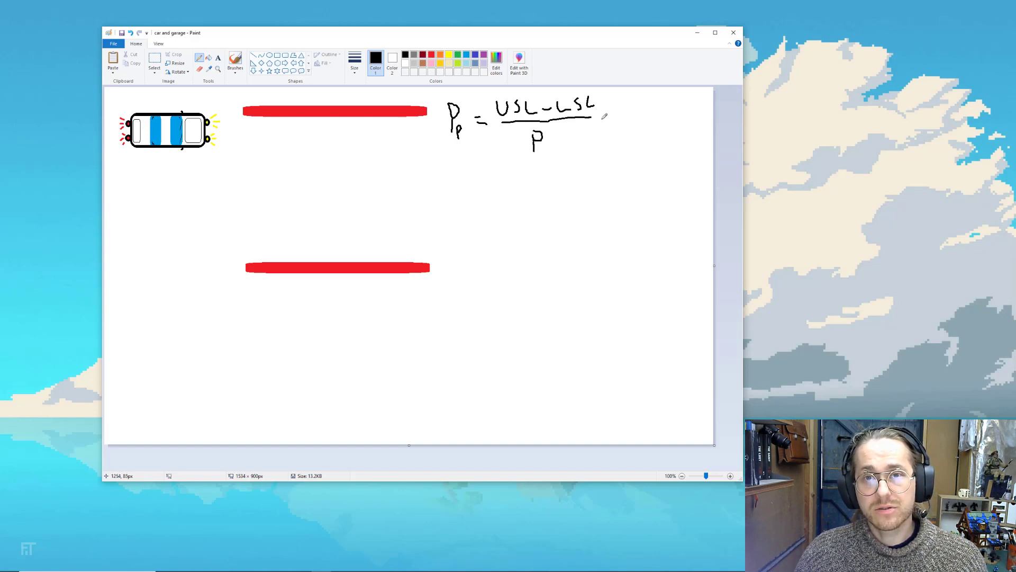
drag(602, 121, 613, 125)
mouse_move(651, 97)
mouse_down()
mouse_move(641, 100)
mouse_move(651, 112)
mouse_move(655, 103)
mouse_move(650, 119)
mouse_move(675, 122)
mouse_move(645, 136)
mouse_move(658, 141)
mouse_up()
click(634, 121)
Move the car below the lower red bar and write 'Ppk =' under the Pp formula
click(155, 59)
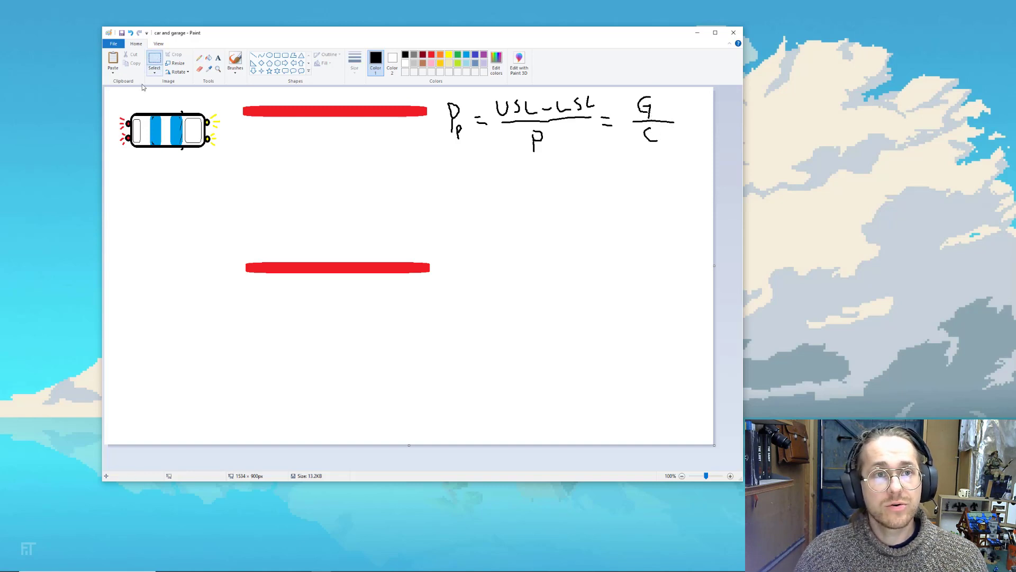
mouse_move(108, 104)
mouse_down()
mouse_move(226, 171)
mouse_move(311, 166)
mouse_move(295, 179)
mouse_move(327, 192)
mouse_move(294, 242)
mouse_move(310, 257)
mouse_move(285, 172)
mouse_move(313, 166)
mouse_move(312, 211)
mouse_move(304, 168)
mouse_up()
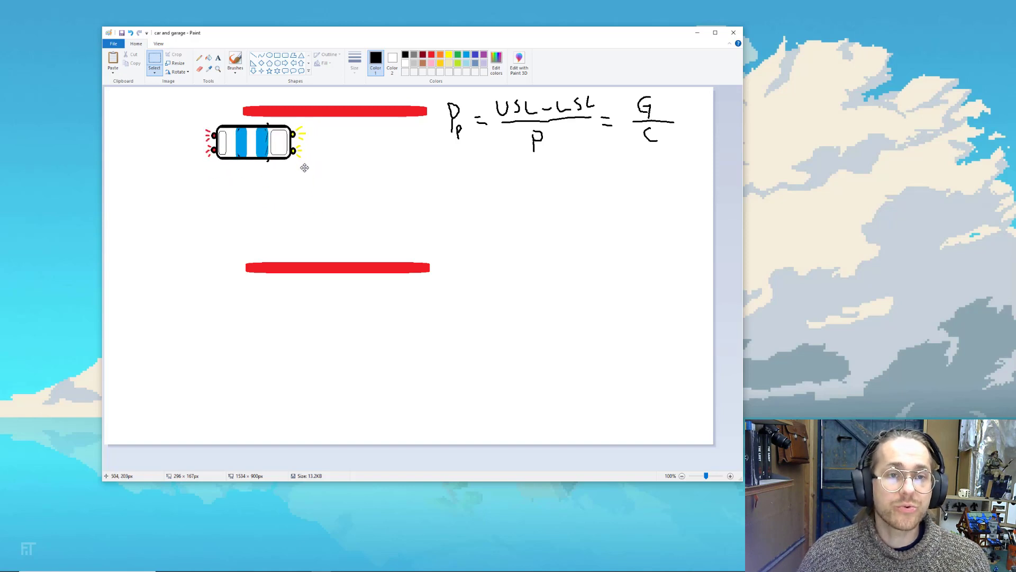
mouse_move(304, 168)
mouse_down()
mouse_move(311, 344)
mouse_move(297, 293)
mouse_move(311, 288)
mouse_move(307, 418)
mouse_up()
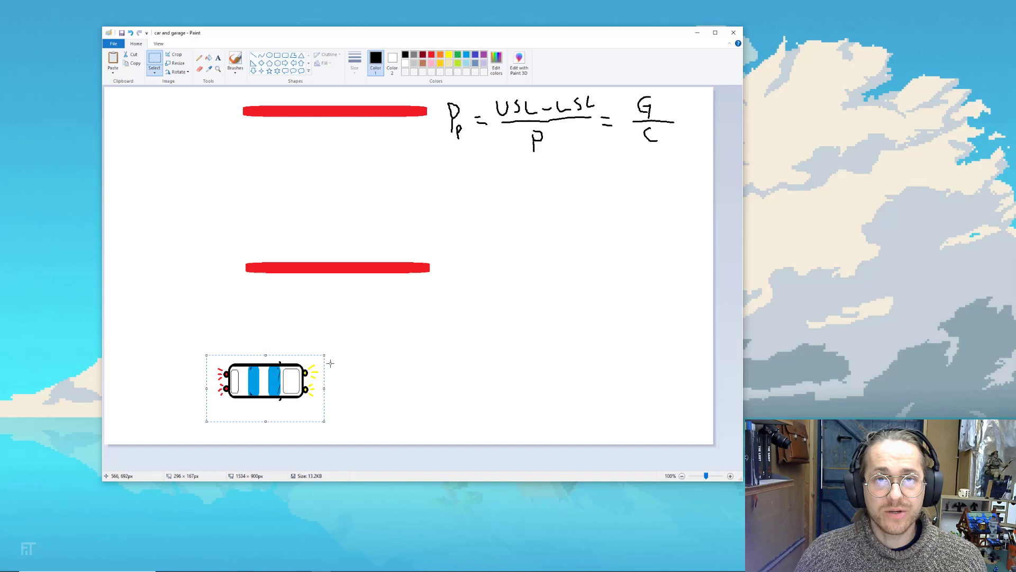
click(200, 59)
mouse_move(450, 188)
mouse_down()
mouse_move(455, 218)
mouse_move(450, 188)
mouse_move(467, 198)
mouse_move(454, 203)
mouse_move(466, 225)
mouse_move(463, 214)
mouse_move(476, 209)
mouse_move(475, 220)
mouse_move(496, 206)
mouse_up()
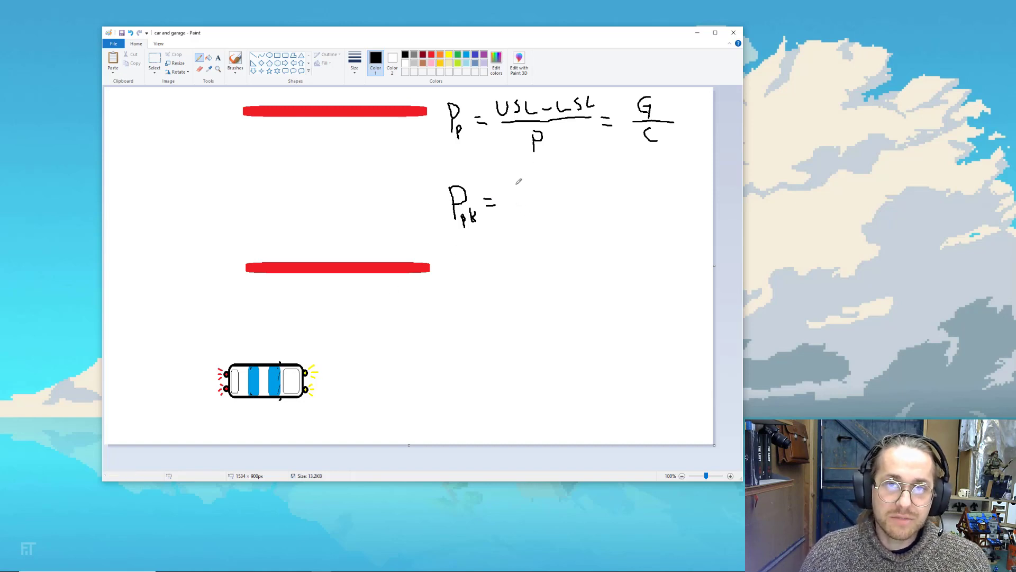
Write 'Mean → Limit' after Ppk = and move the car back above the lower red bar
mouse_move(503, 195)
mouse_down()
mouse_move(506, 181)
mouse_move(561, 188)
mouse_move(587, 177)
mouse_move(612, 190)
mouse_move(650, 188)
mouse_move(655, 178)
mouse_up()
click(644, 171)
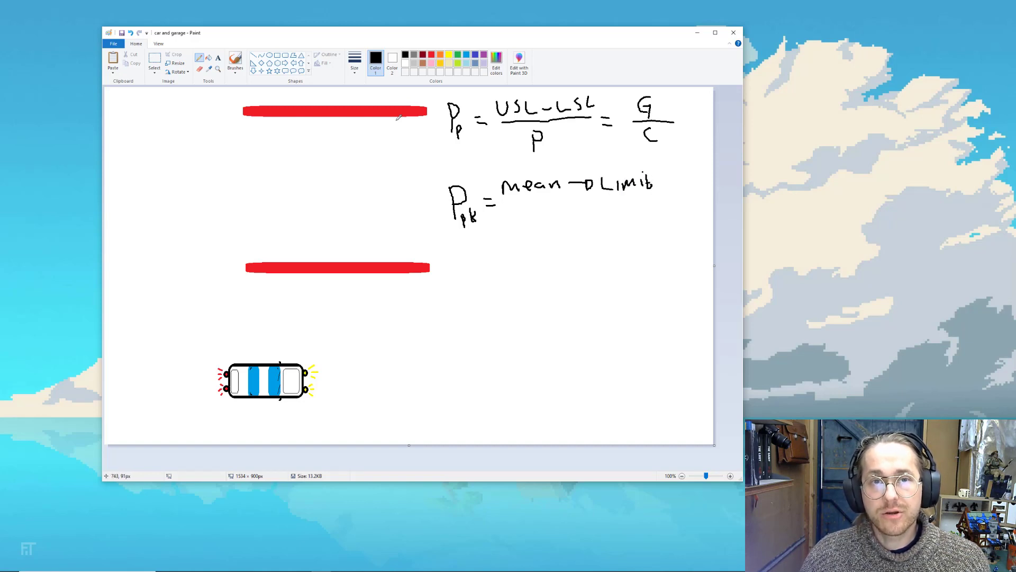
click(154, 59)
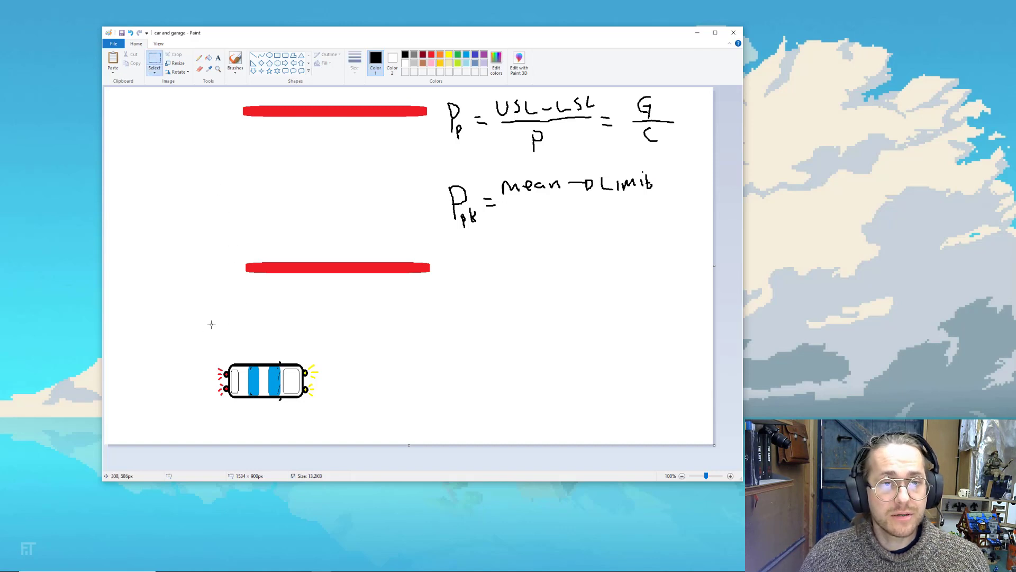
drag(205, 333, 356, 427)
drag(334, 340, 326, 254)
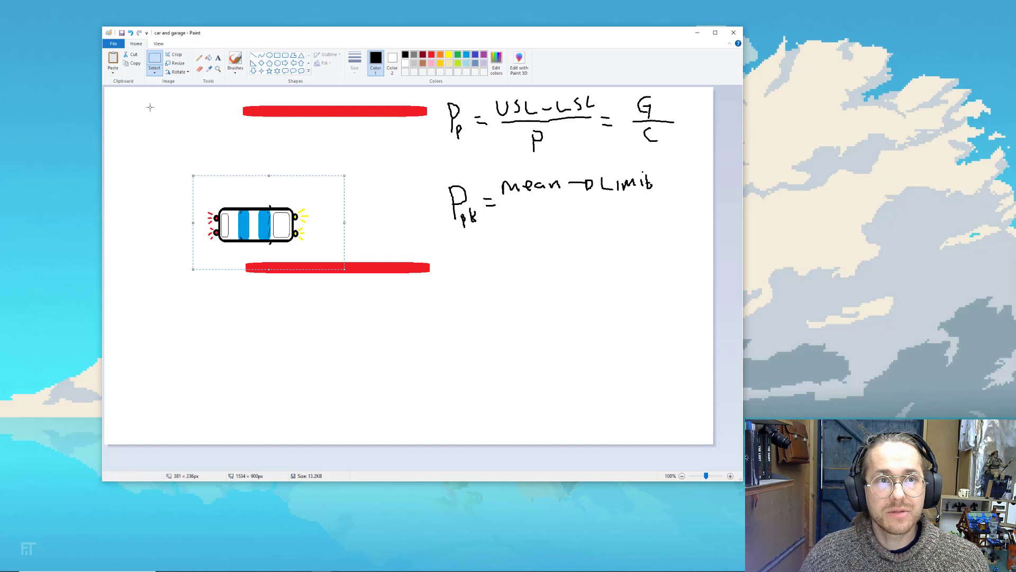
Draw a straight black horizontal line through the car, redrawing it once
click(253, 55)
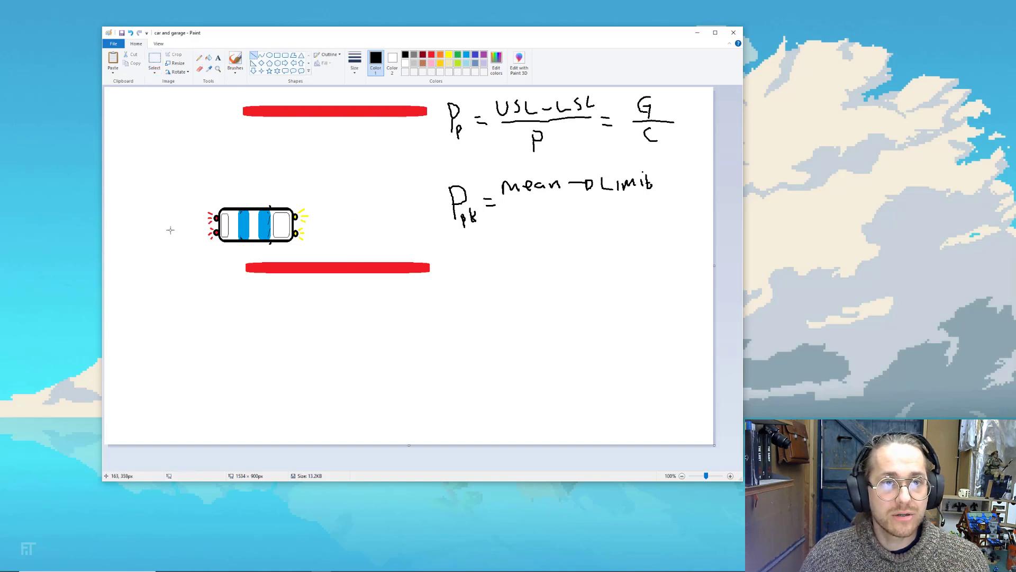
drag(178, 220, 345, 218)
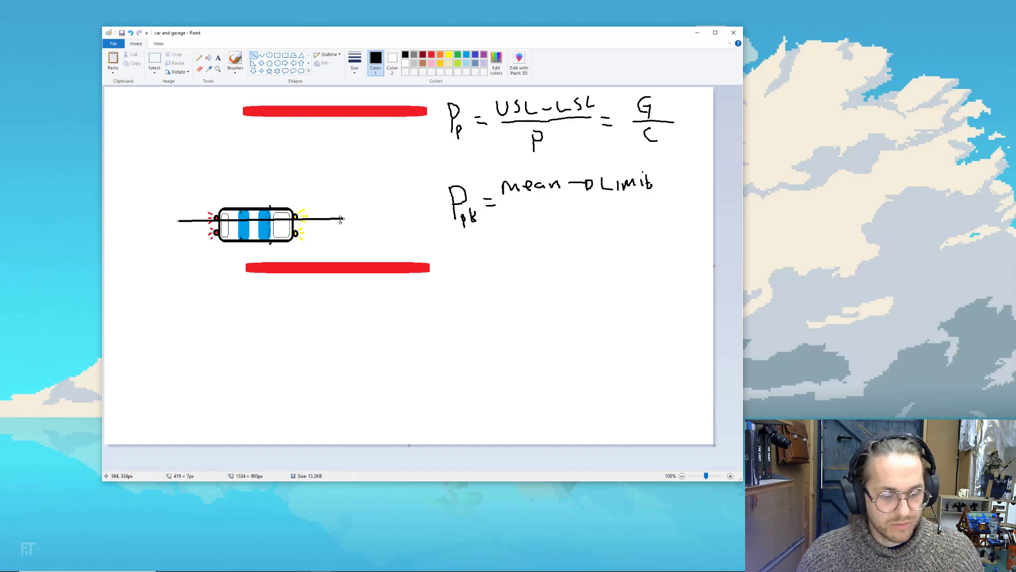
key(ctrl+z)
drag(196, 224, 331, 223)
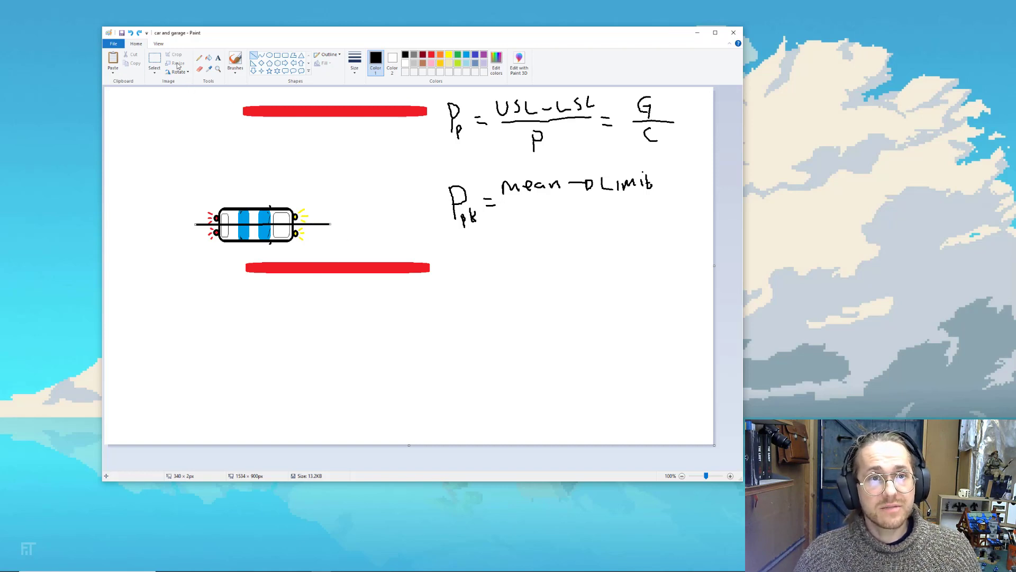
Add a fraction line with ½P under Mean → Limit, then select the car and lower red bar
drag(502, 202, 657, 201)
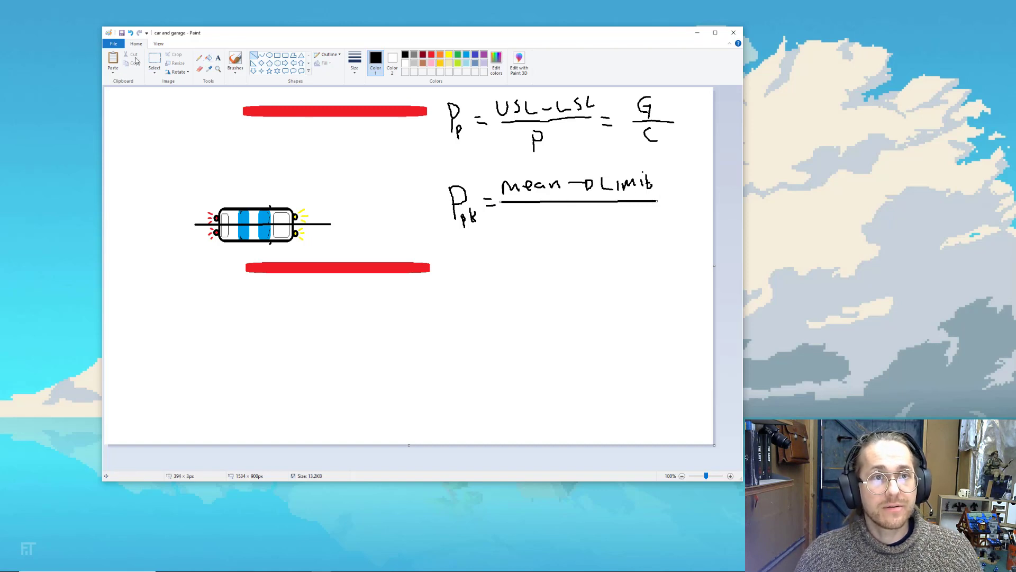
click(200, 59)
click(201, 61)
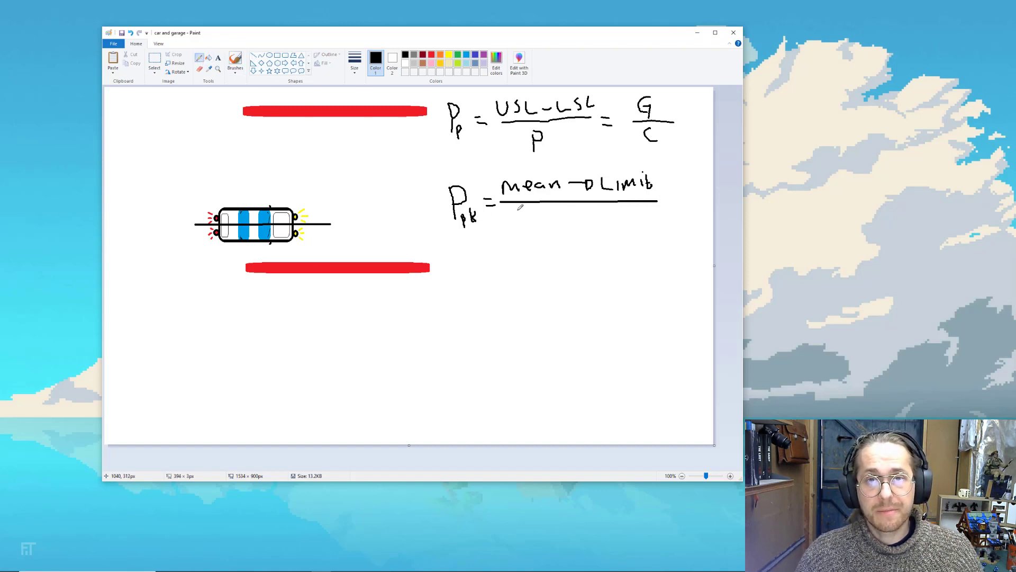
mouse_move(517, 212)
mouse_down()
mouse_move(517, 237)
mouse_move(549, 239)
mouse_up()
drag(549, 226, 559, 222)
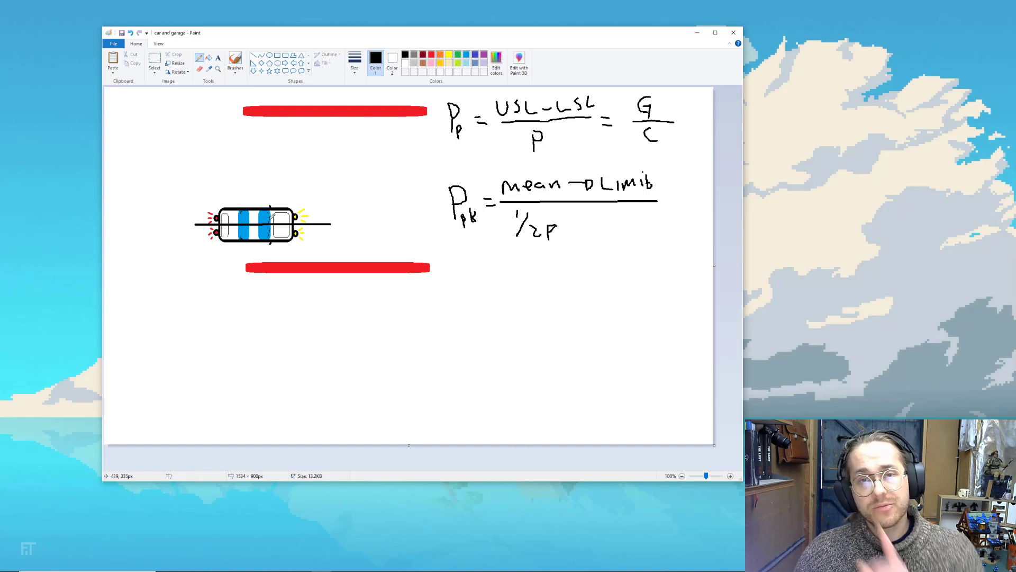
click(154, 61)
drag(178, 188, 385, 408)
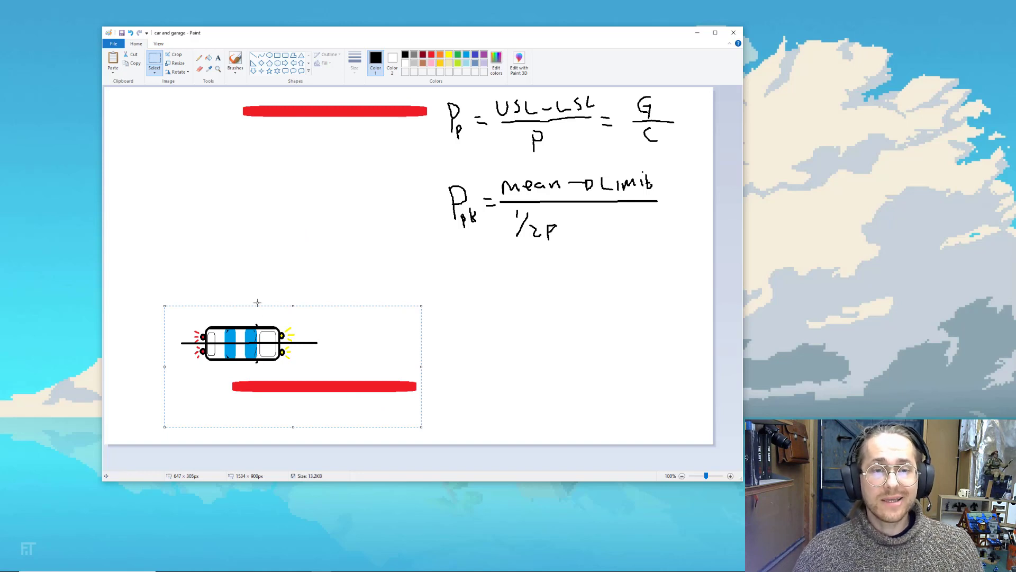
Draw a lime-green straight line across the canvas between the upper red bar and the car
click(458, 63)
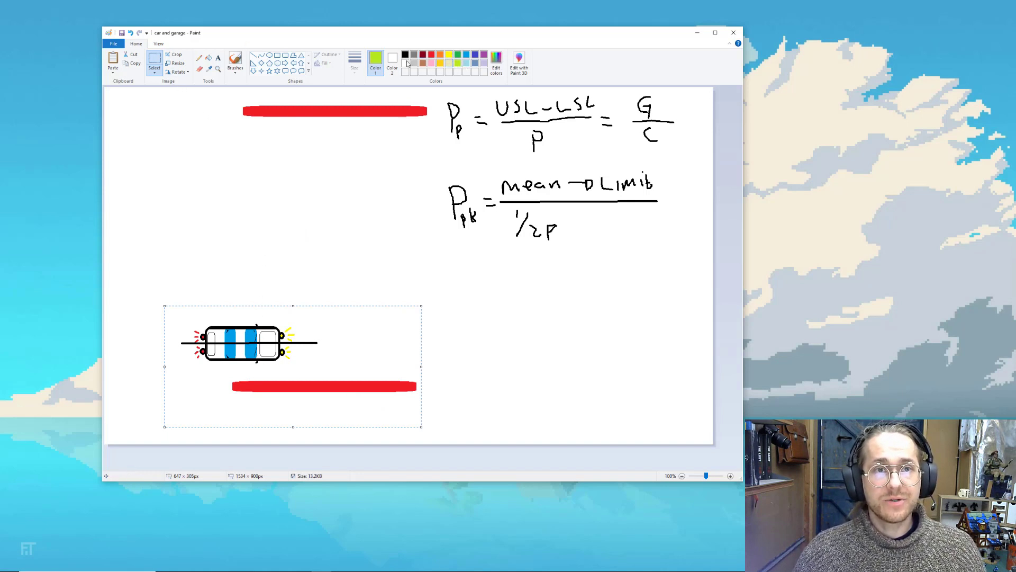
click(254, 55)
drag(152, 235, 451, 234)
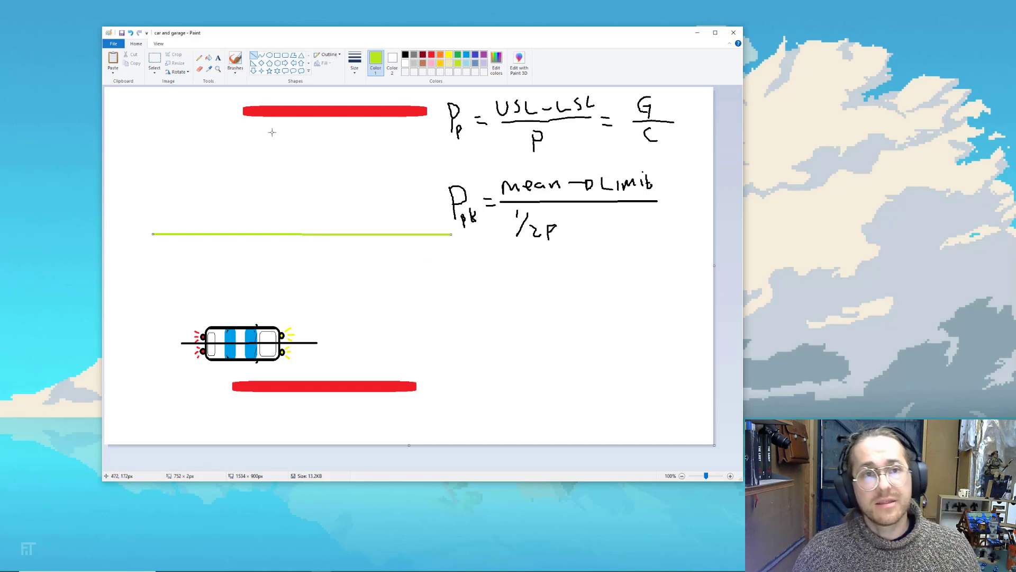
Handwrite Pk = (Mean → target)/½P in black below Ppk, undoing a stray green stroke
click(200, 60)
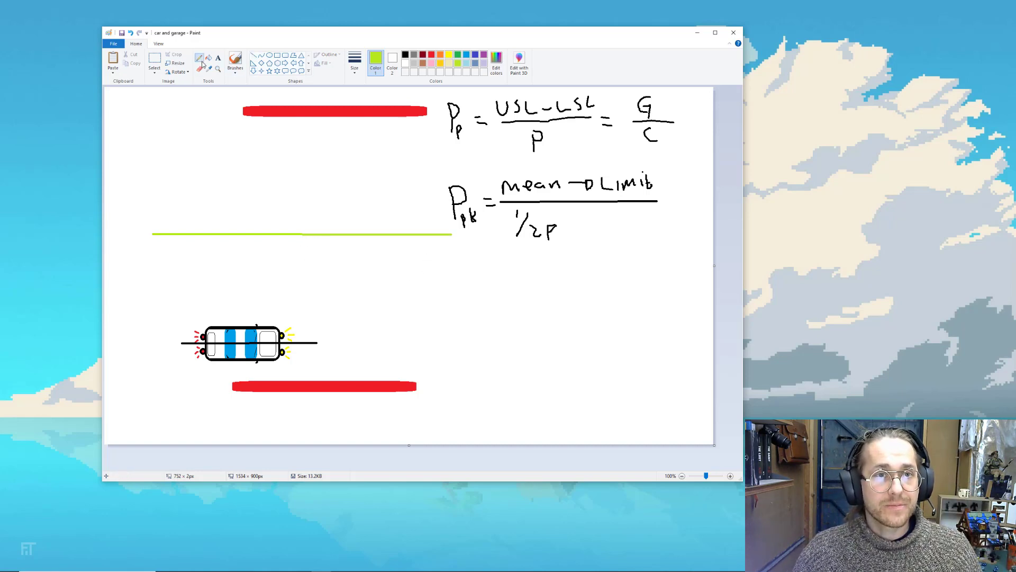
drag(456, 273, 458, 308)
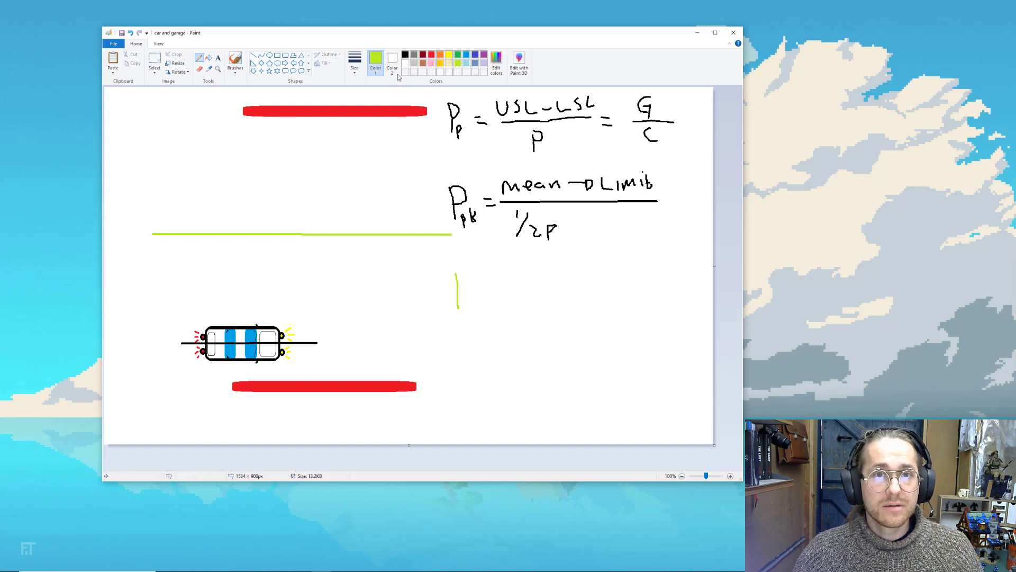
click(405, 55)
key(ctrl+z)
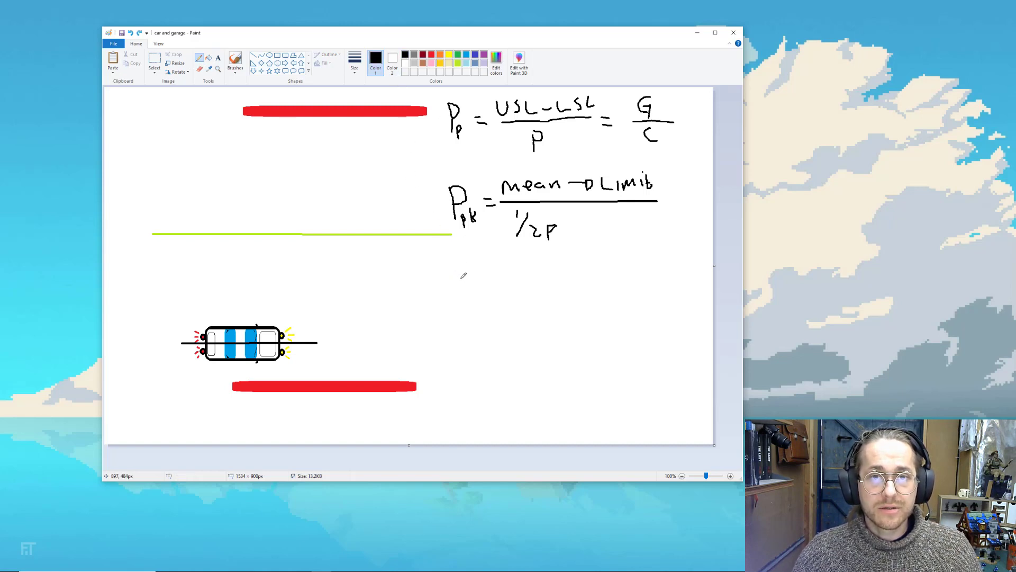
mouse_move(455, 272)
mouse_down()
mouse_move(460, 306)
mouse_move(464, 286)
mouse_move(478, 314)
mouse_move(523, 272)
mouse_move(527, 287)
mouse_move(546, 273)
mouse_move(546, 287)
mouse_move(604, 274)
mouse_move(632, 285)
mouse_move(640, 275)
mouse_move(643, 293)
mouse_move(666, 274)
mouse_move(662, 307)
mouse_move(683, 267)
mouse_move(682, 286)
mouse_move(695, 270)
mouse_up()
drag(505, 300, 691, 301)
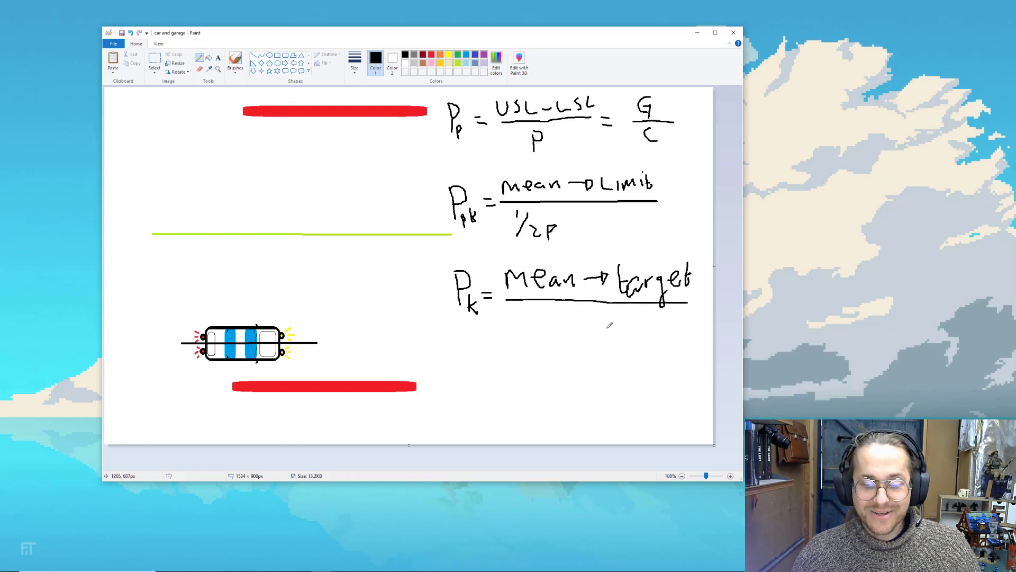
mouse_move(526, 304)
mouse_down()
mouse_move(527, 324)
mouse_move(545, 327)
mouse_move(559, 314)
mouse_up()
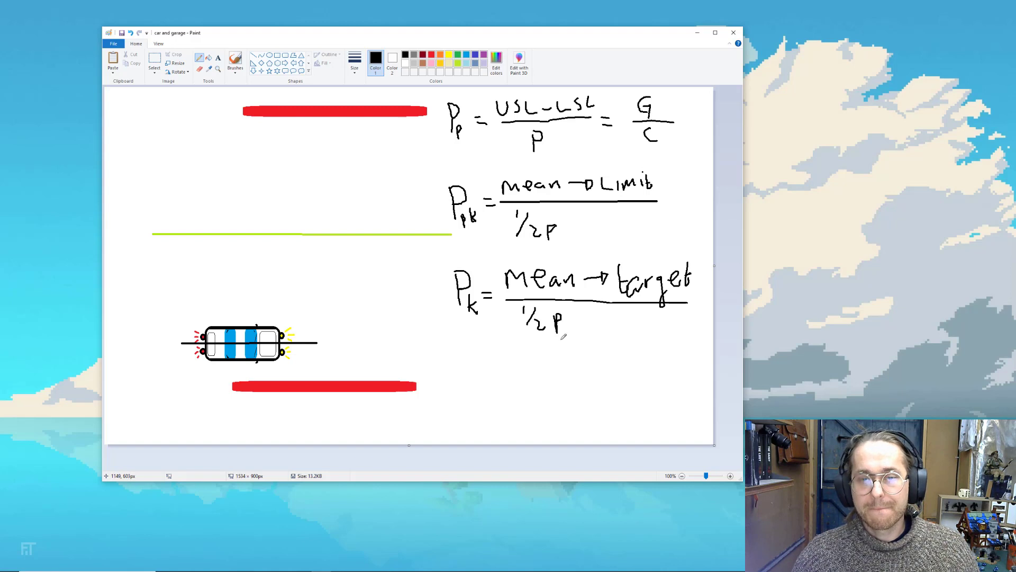